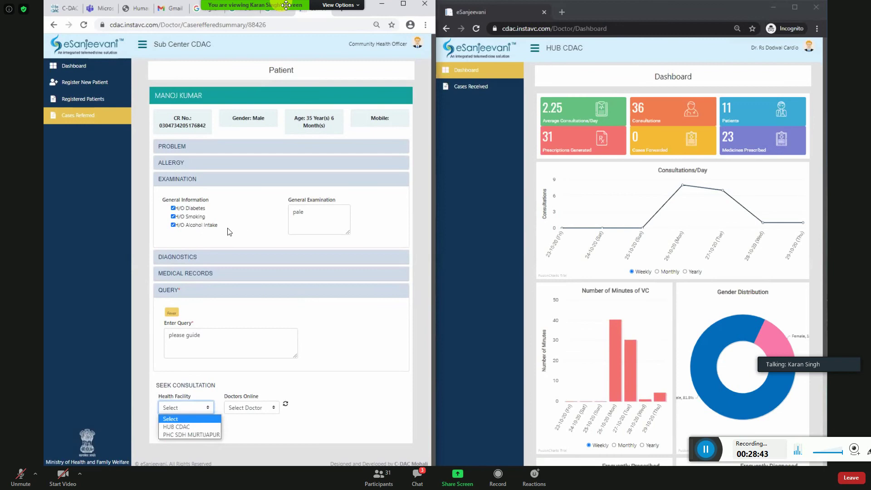
Open the patient's Allergy section and search the allergy list for "dust", leaving the entry unselected.
left_click(229, 232)
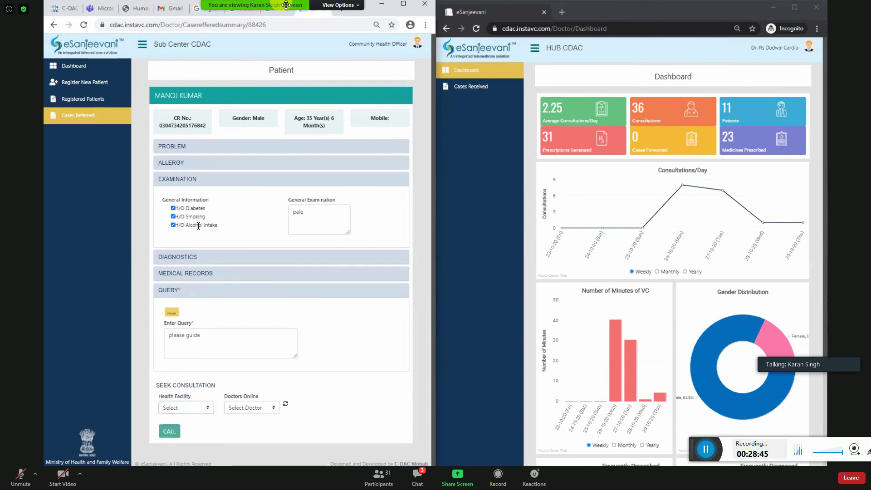
mouse_move(185, 226)
left_mouse_down()
mouse_move(233, 229)
mouse_move(183, 225)
left_mouse_up()
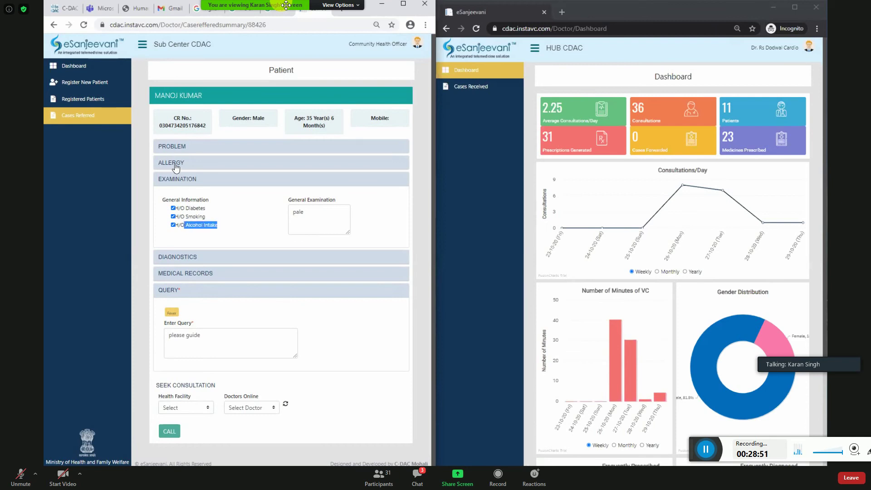
left_click(176, 165)
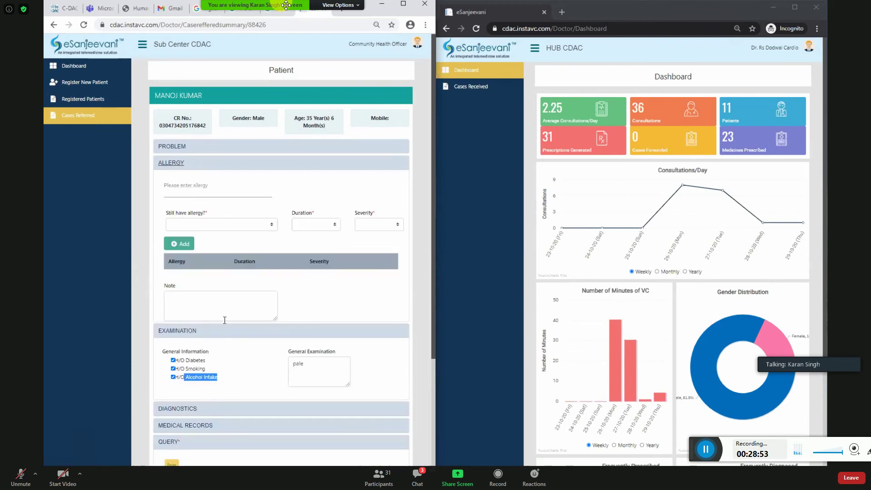
left_click(178, 297)
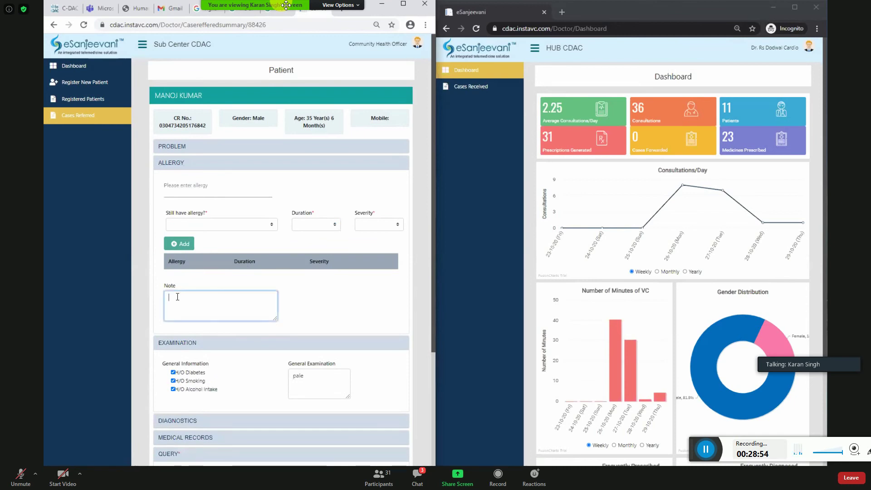
left_click(187, 190)
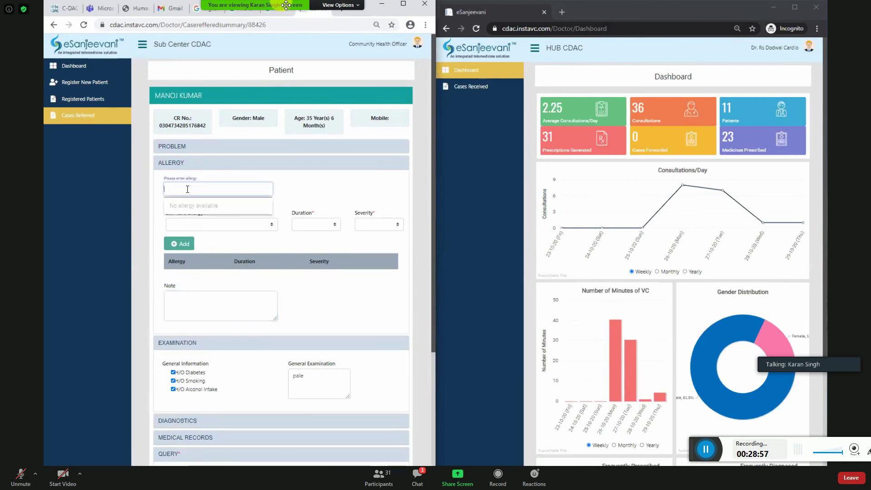
type("dust")
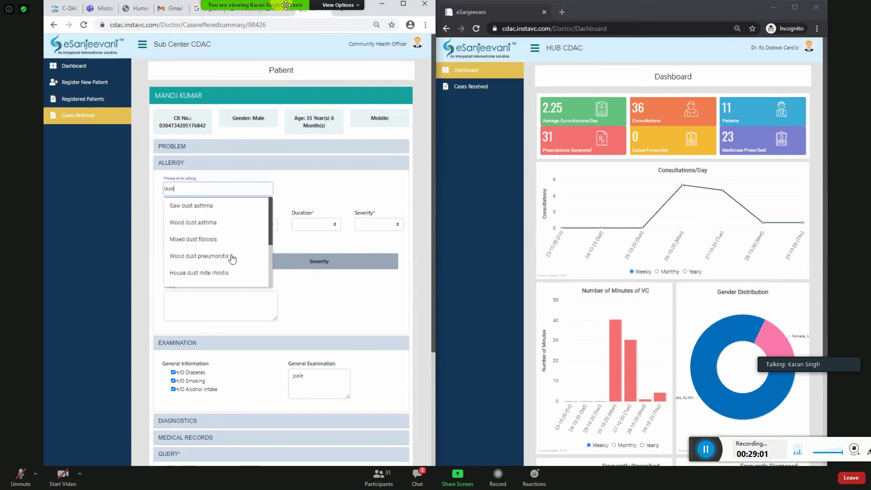
double_click(185, 189)
left_click(258, 300)
Review the Problem, Diagnostics, Examination and Medical Records sections of the case, collapsing them down to the query.
left_click(164, 148)
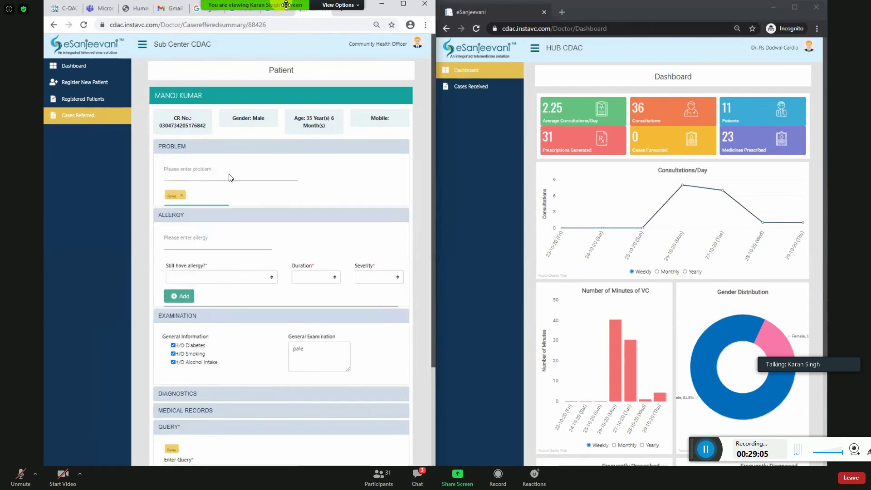
left_click(187, 174)
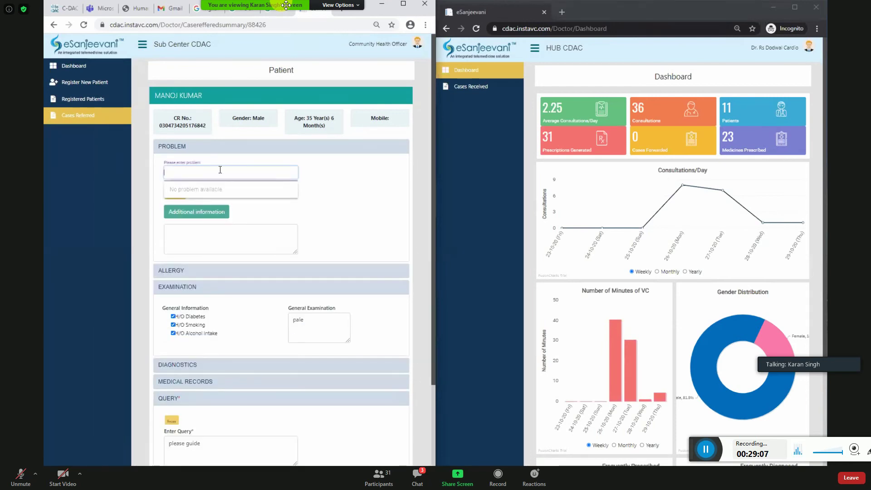
left_click(287, 227)
scroll(220, 247, "down", 1)
scroll(221, 247, "down", 2)
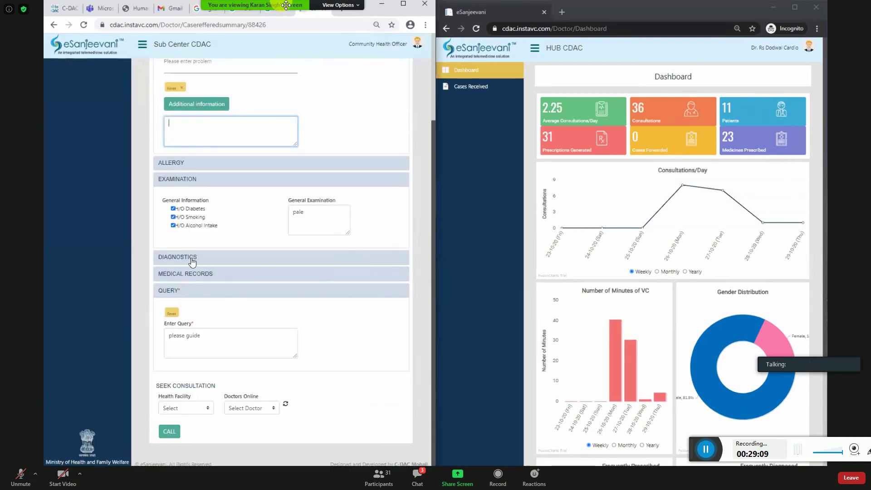
left_click(192, 259)
left_click(182, 256)
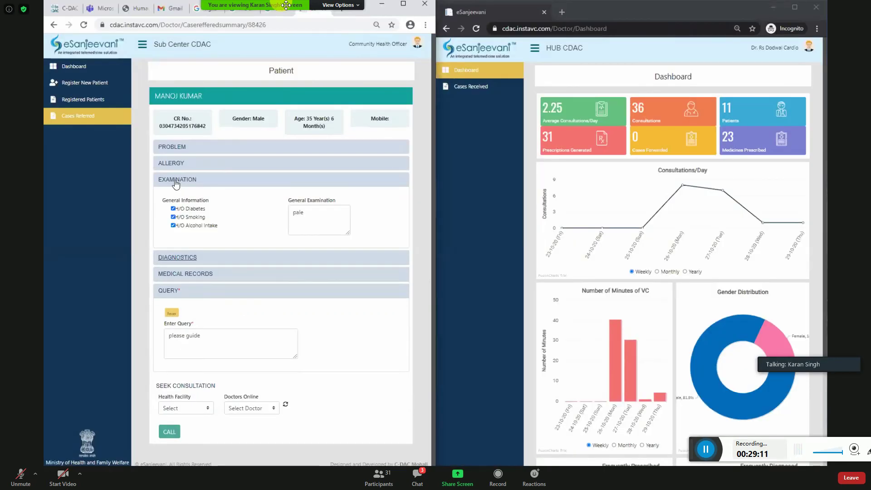
left_click(175, 181)
left_click(183, 213)
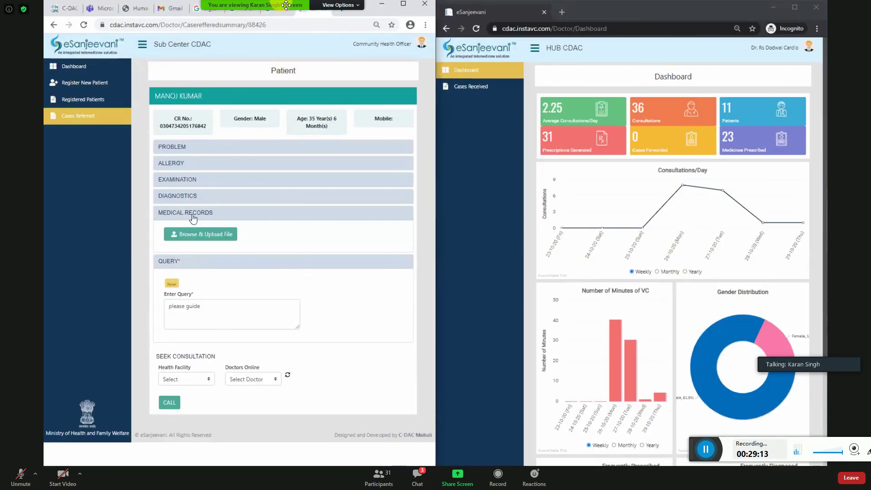
left_click(185, 213)
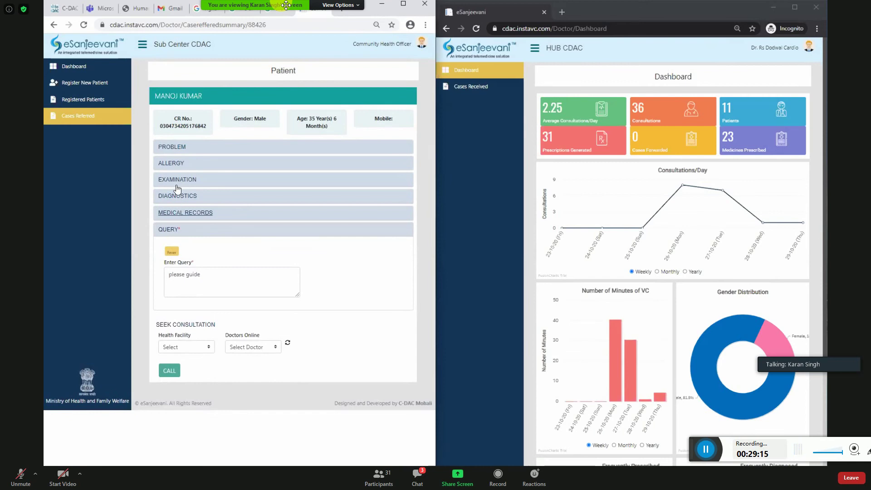
left_click(234, 278)
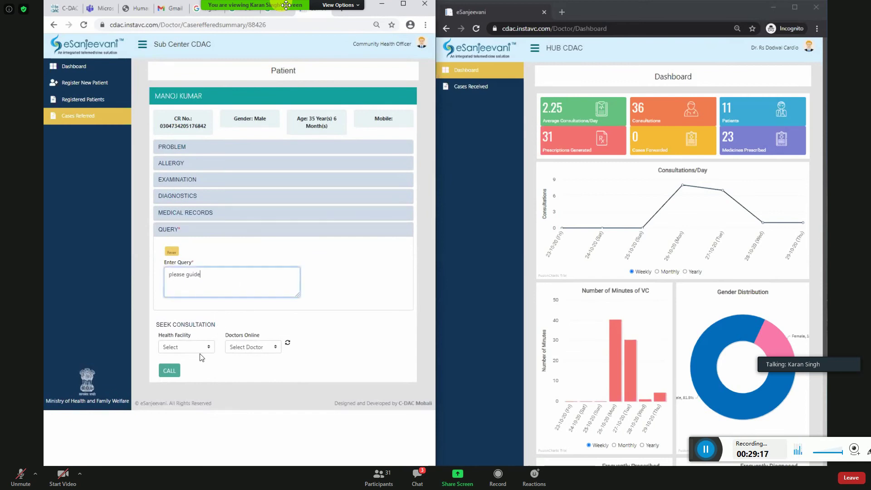
Set the consultation's health facility to HUB CDAC and choose the online cardio doctor.
left_click(187, 347)
left_click(187, 366)
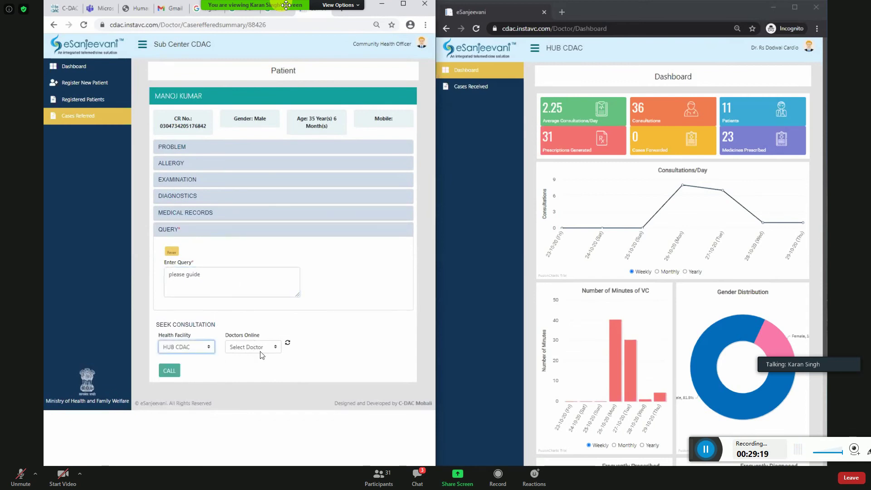
left_click(262, 345)
left_click(260, 354)
left_click(261, 355)
left_click(257, 364)
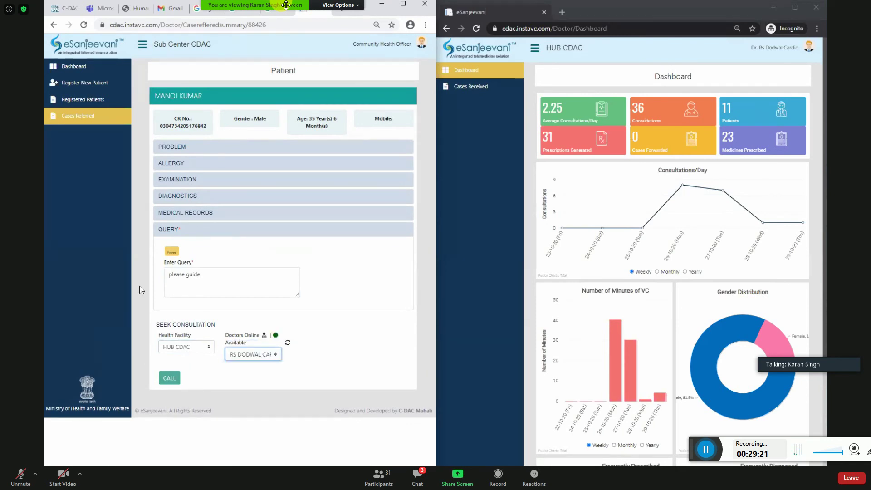
Call the chosen doctor, accept the consultation request at the hub and allow microphone and camera access for the sub center.
left_click(171, 380)
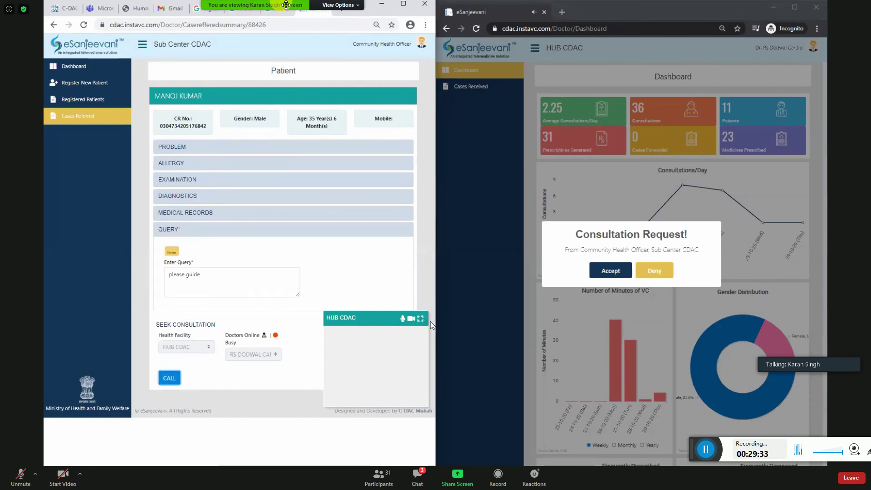
left_click(619, 271)
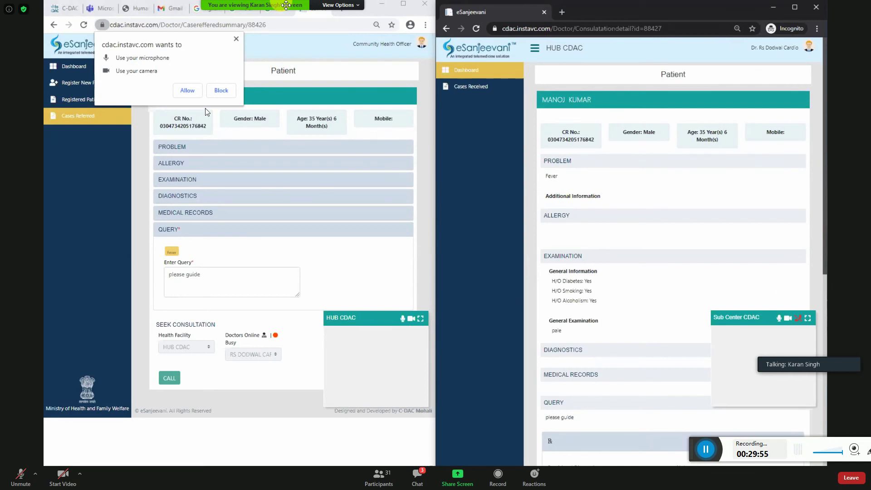
left_click(187, 90)
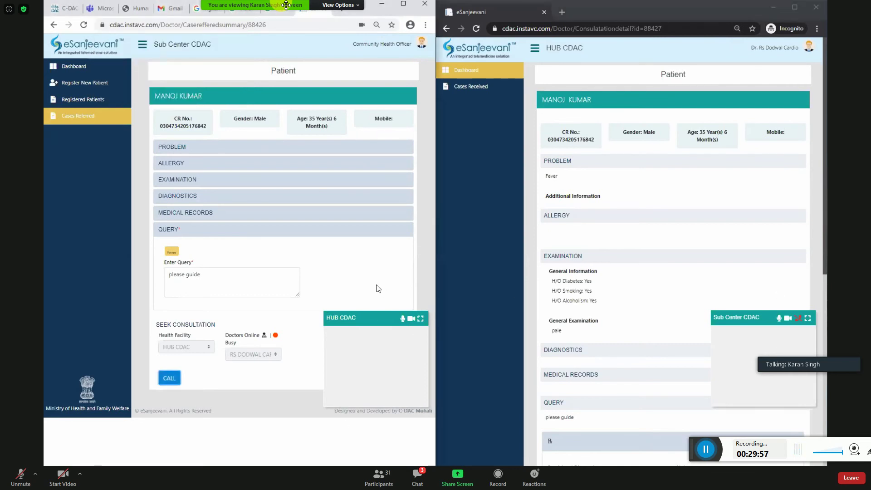
Mute the microphone in both the sub center's and the hub's video call windows.
left_click(403, 320)
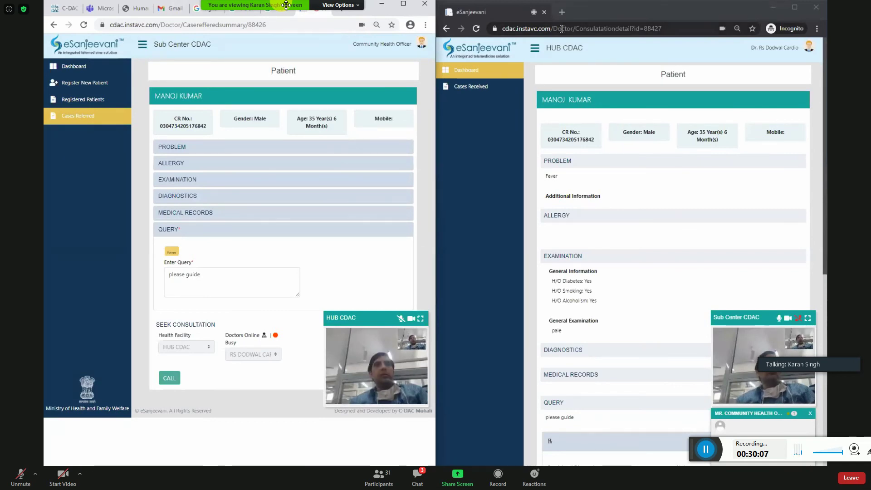
left_click(780, 320)
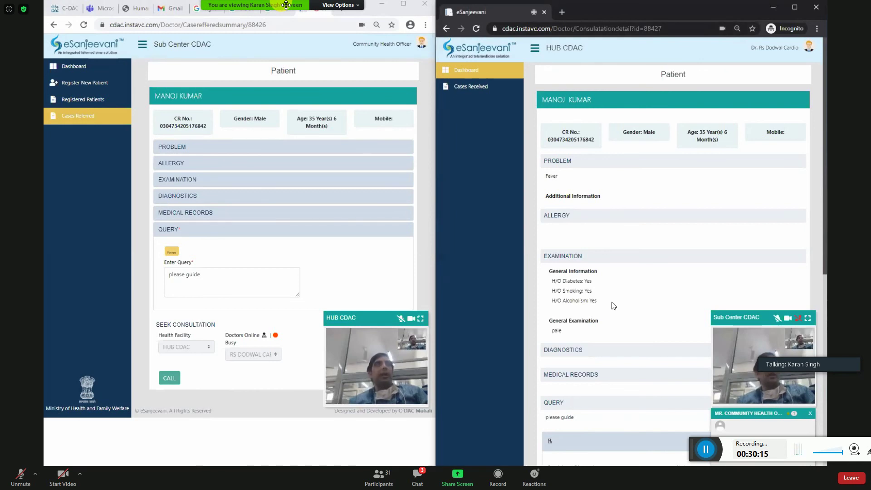
Choose Fever as the provisional diagnosis in the hub's prescription form and enter "fever" in the note beside it.
scroll(606, 279, "down", 8)
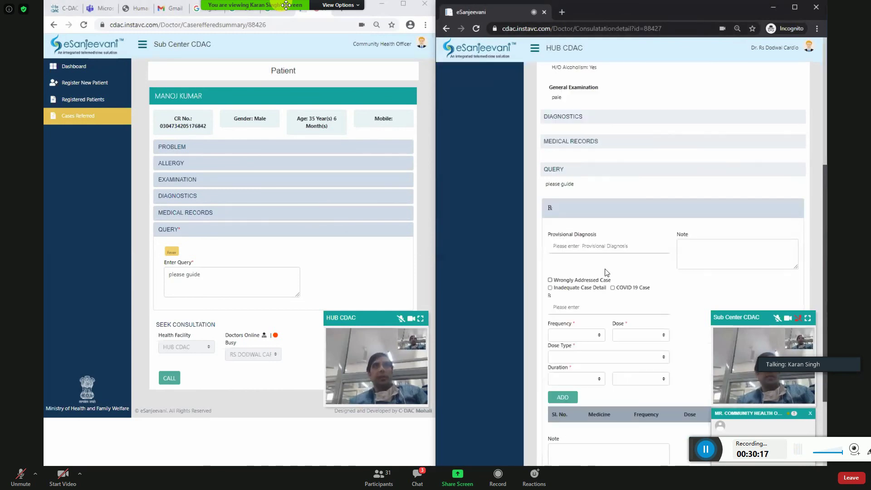
left_click(606, 121)
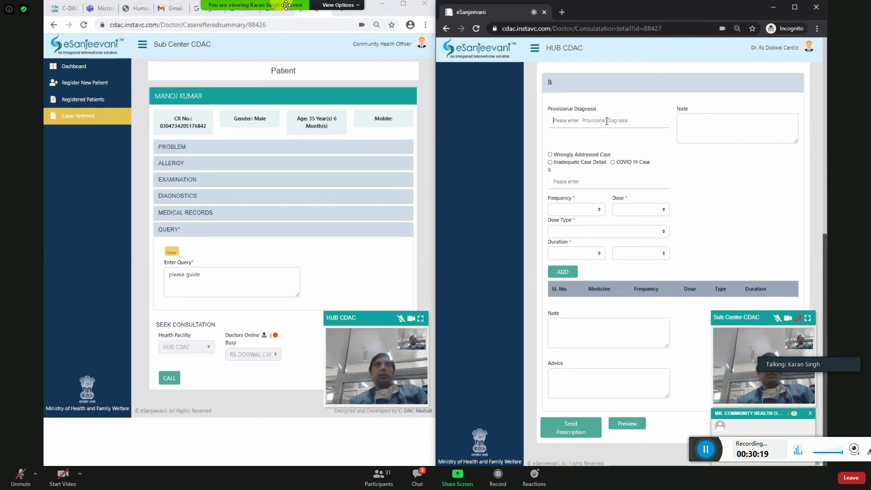
type("fve")
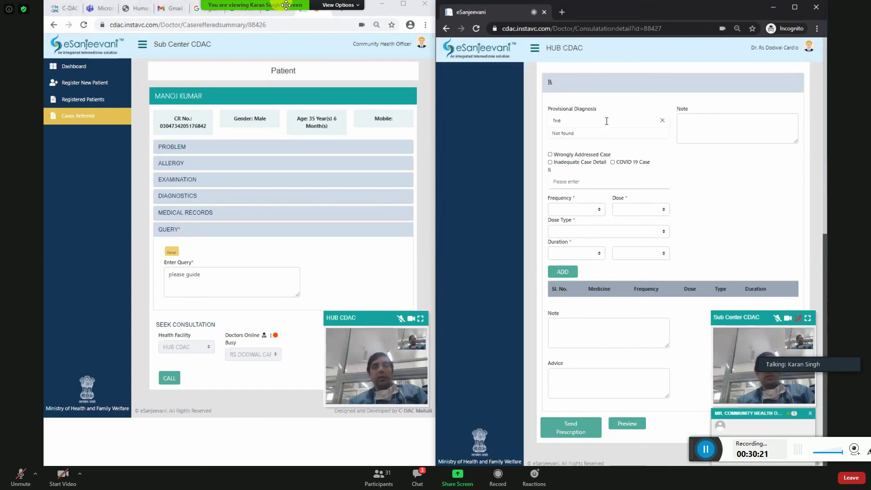
key("BackSpace")
key("BackSpace")
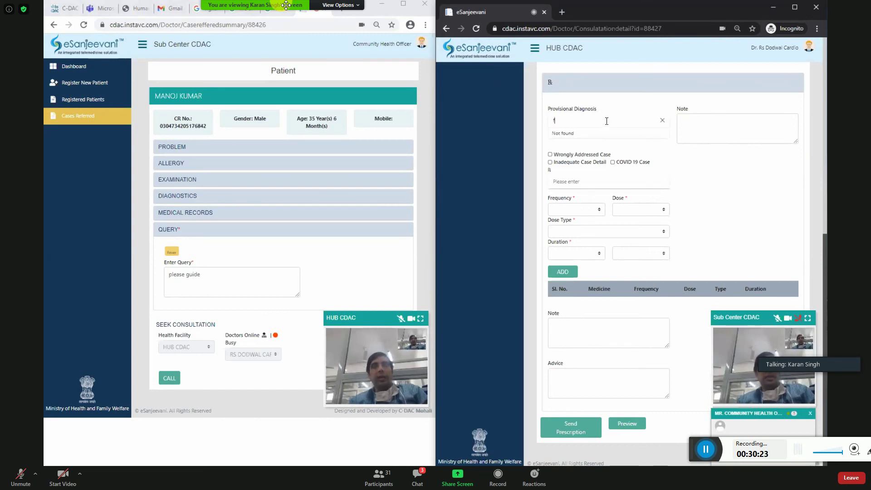
type("eve")
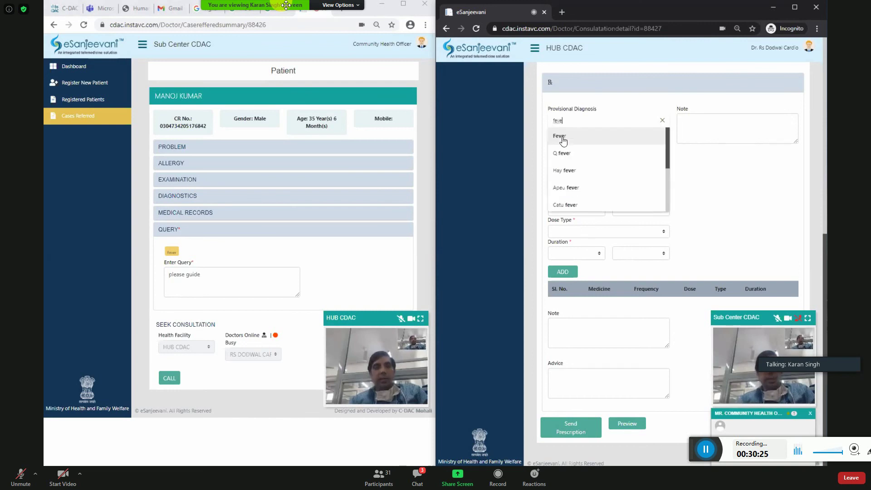
left_click(562, 137)
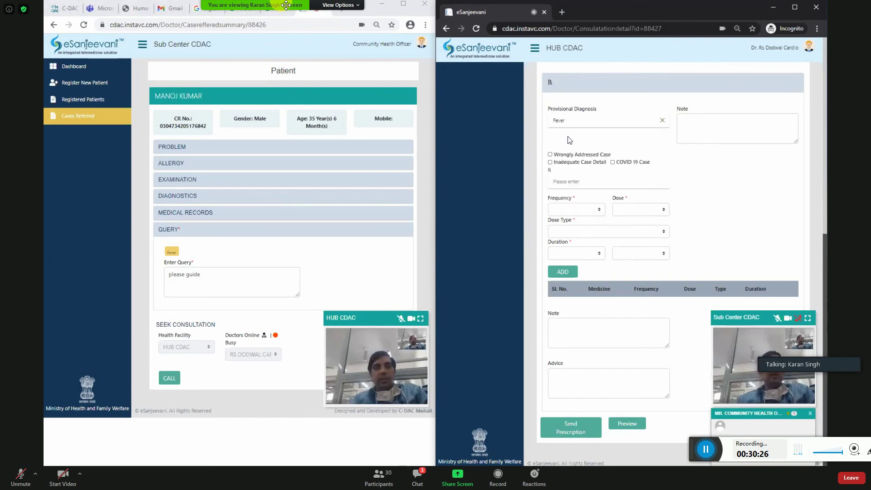
left_click(718, 122)
type("fever")
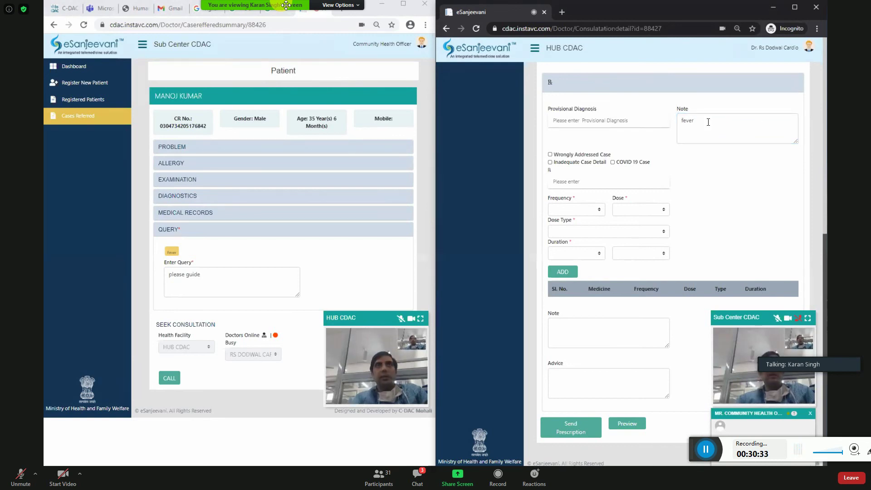
Try to select Paracetamol 500 mg oral tablet as the medicine by searching for "para".
left_click(589, 182)
type("p")
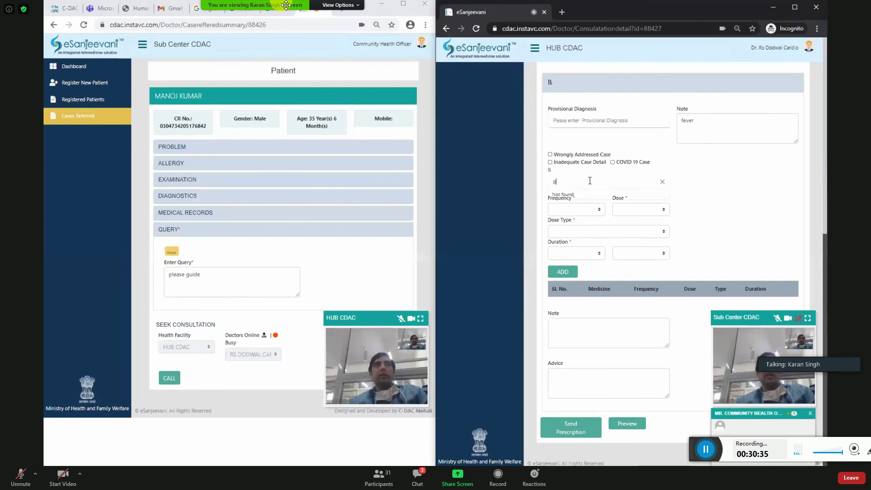
type("ara")
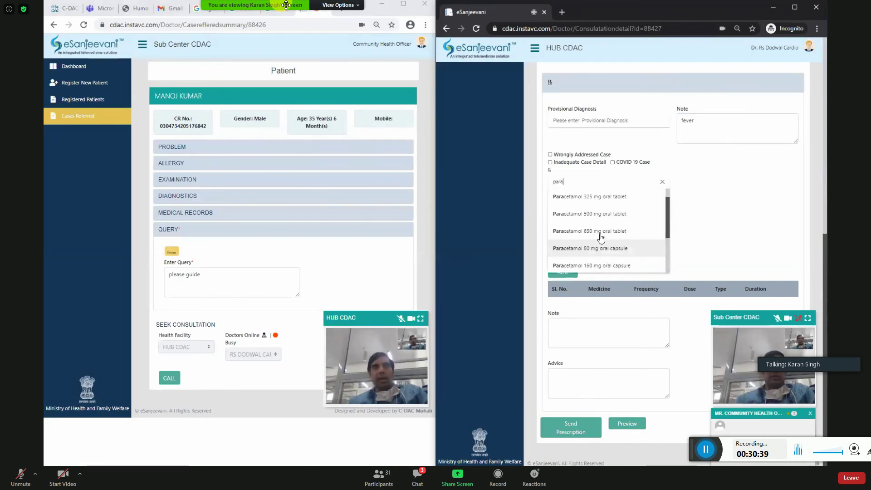
left_click(605, 214)
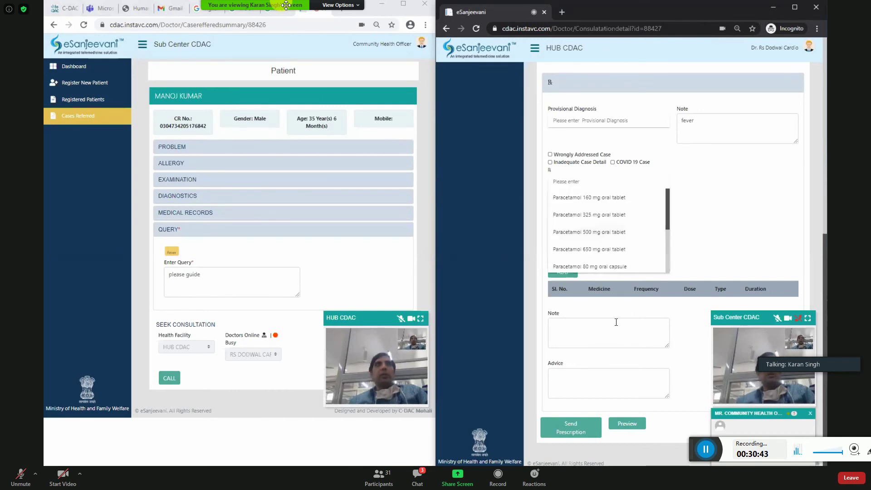
Enter "paracetamol" in the note below the prescription's medicine table.
left_click(567, 330)
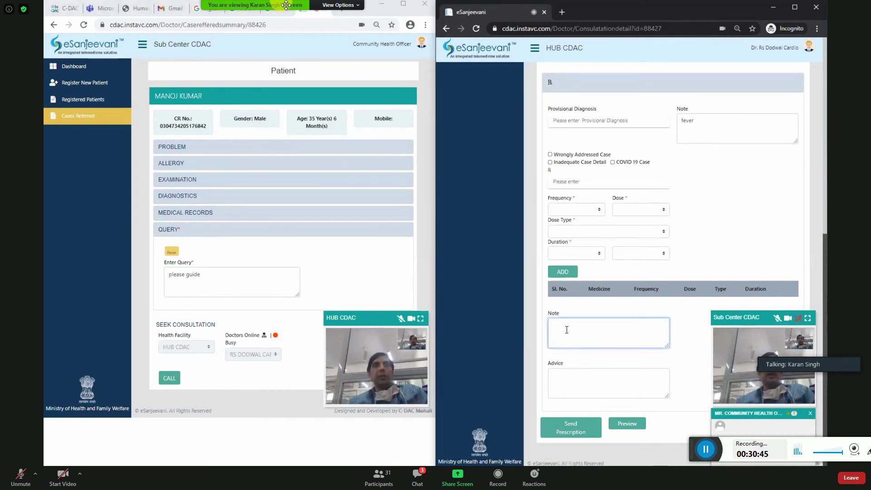
type("paracet")
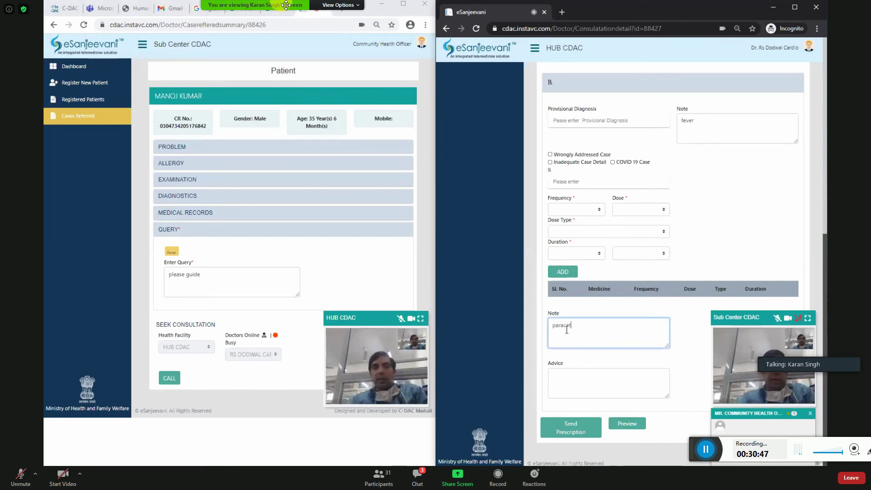
type("am")
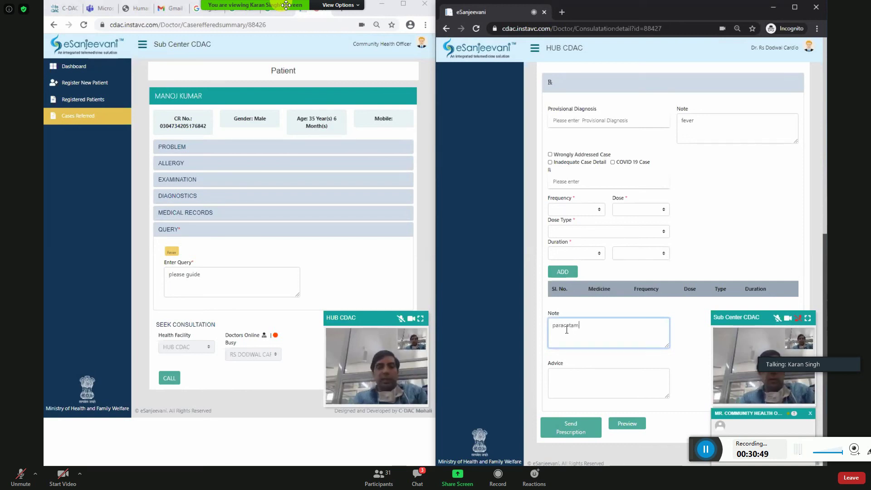
type("ol")
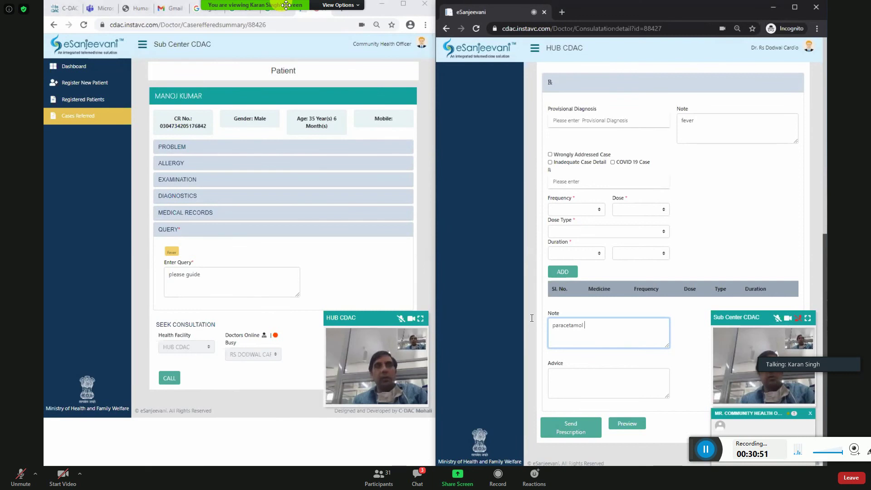
Enter "rest" as the advice in the hub's prescription form.
left_click(606, 374)
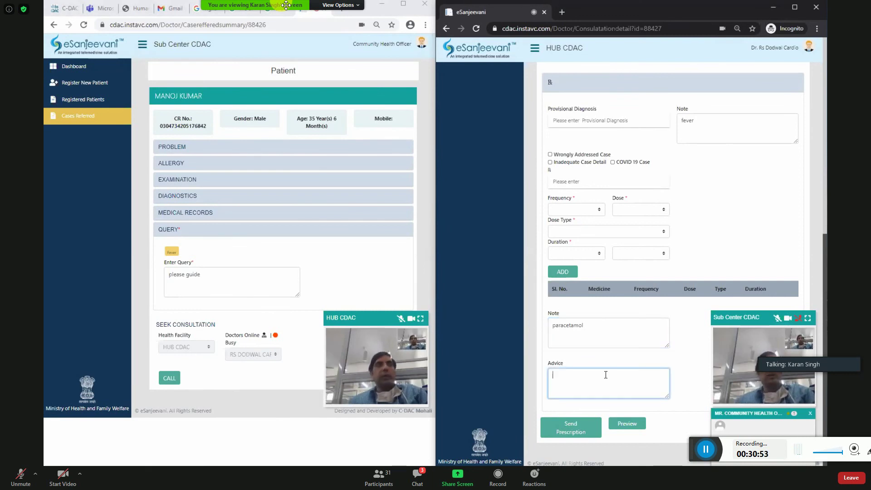
type("res")
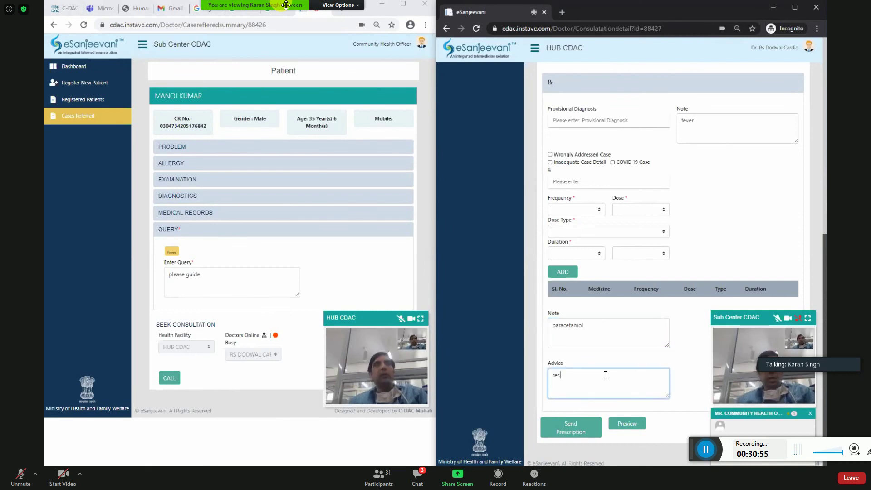
type("t")
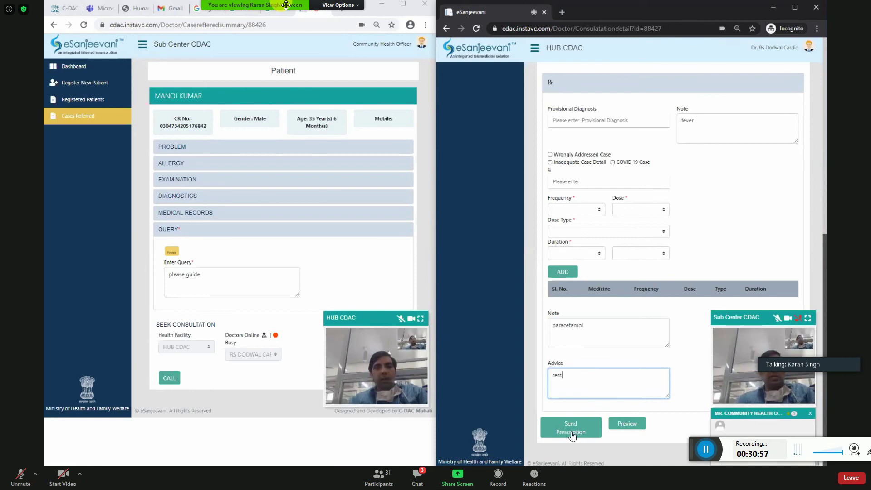
Preview the hub's prescription, close the preview and look over the case details above the form.
left_click(571, 433)
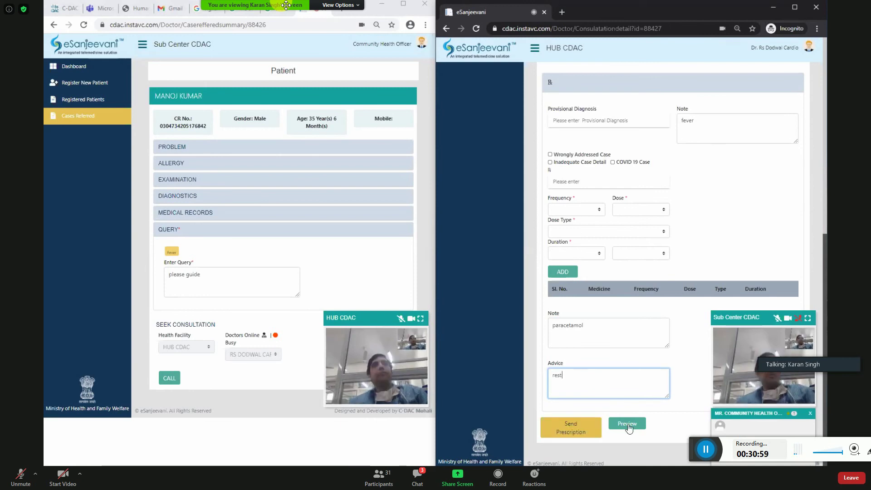
left_click(628, 425)
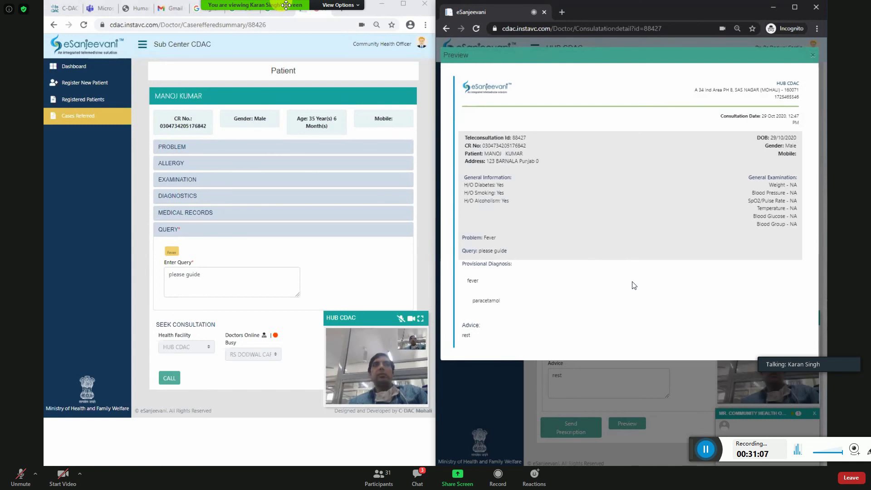
key("Escape")
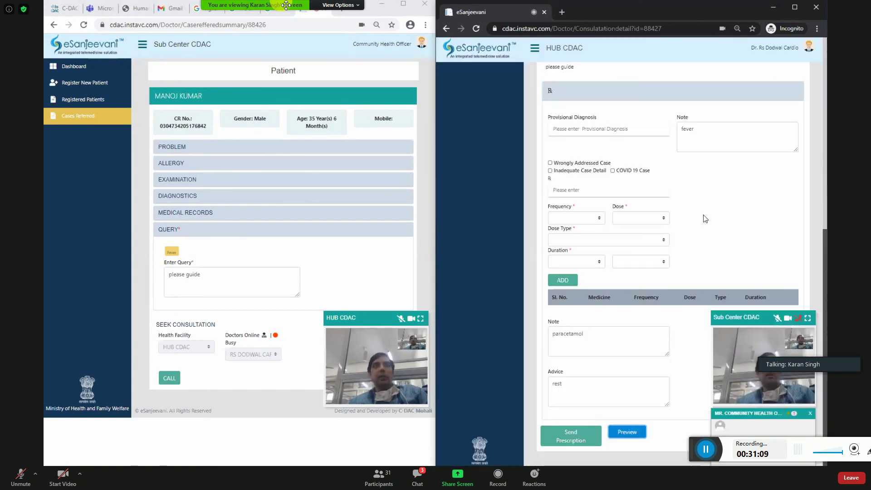
scroll(640, 425, "up", 5)
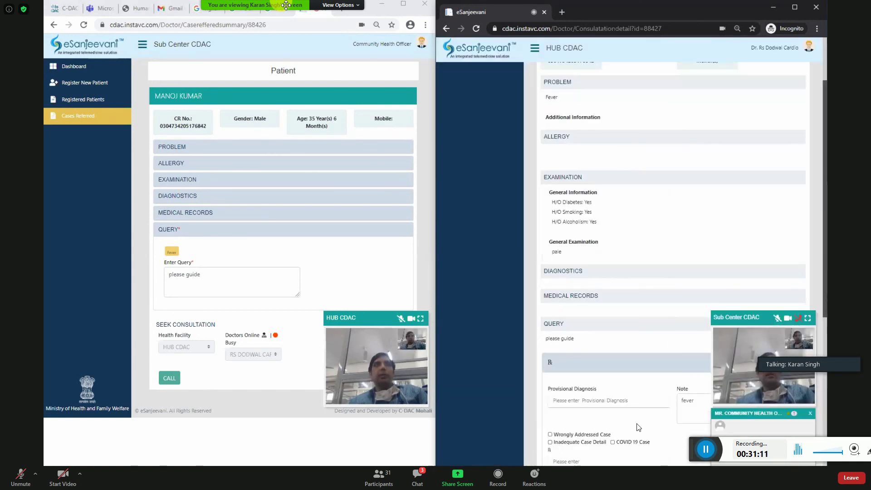
scroll(565, 428, "down", 5)
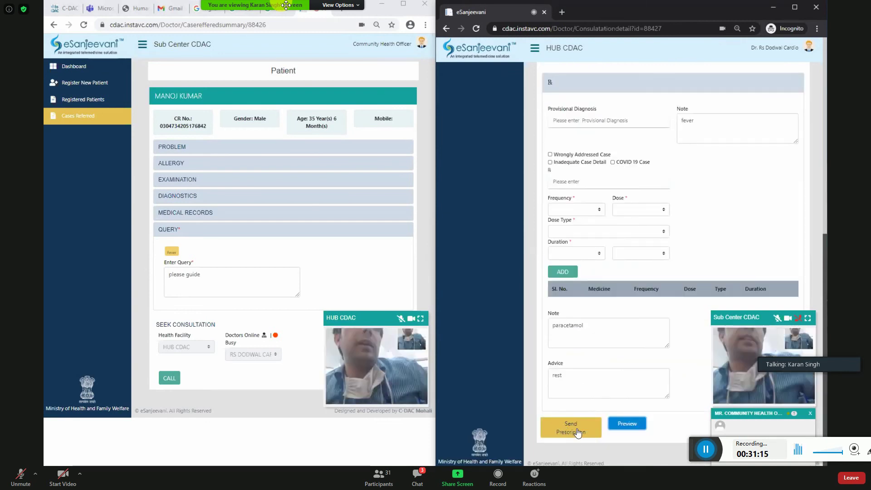
Send the hub's prescription, confirm sending it, and return the sub center's window to its dashboard.
left_click(592, 434)
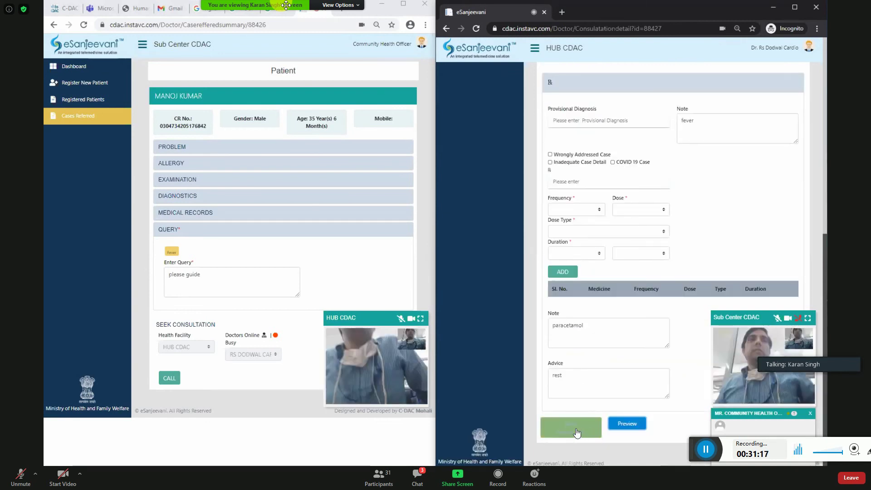
left_click(577, 434)
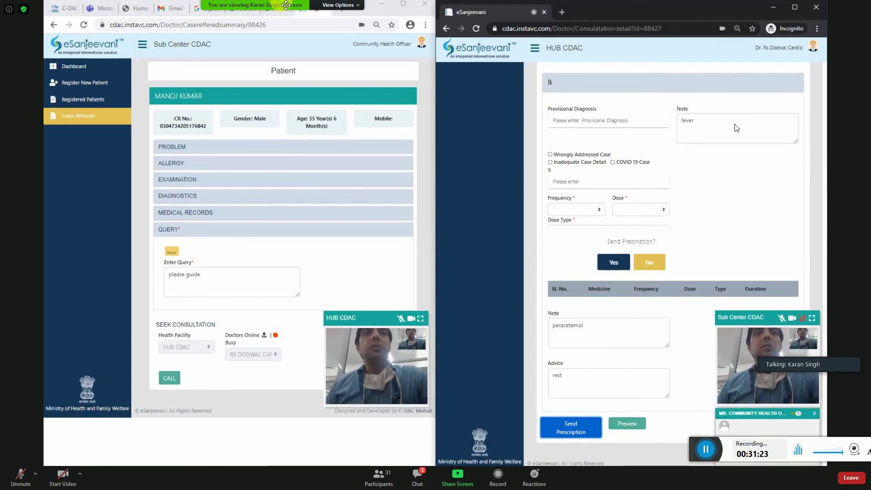
key("alt+f")
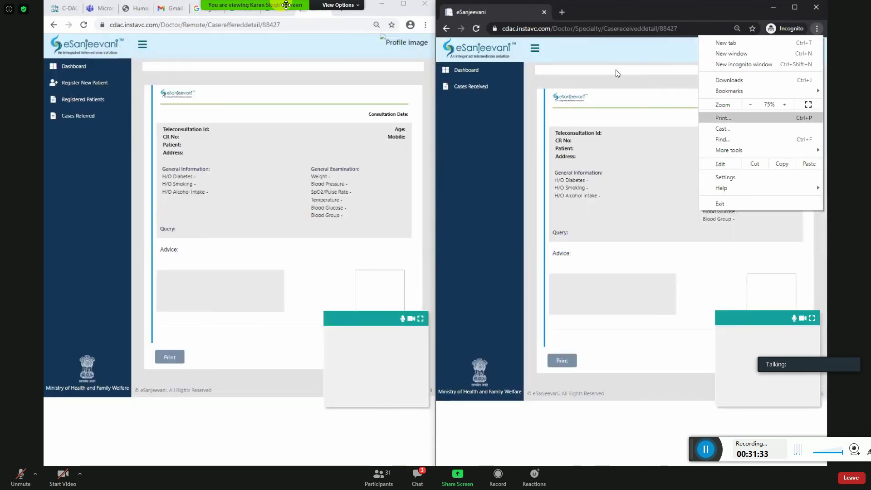
left_click(116, 186)
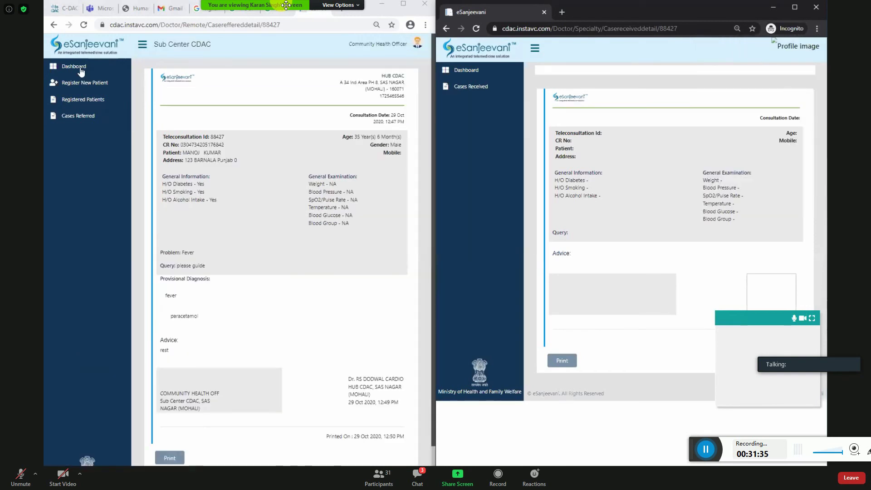
left_click(125, 95)
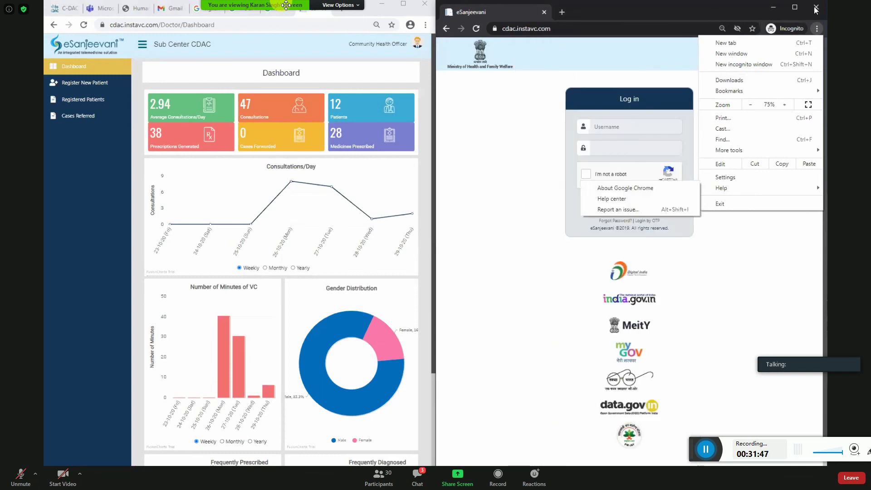
Open cdac.instavc.com in a new incognito window for the hub's login.
left_click(425, 25)
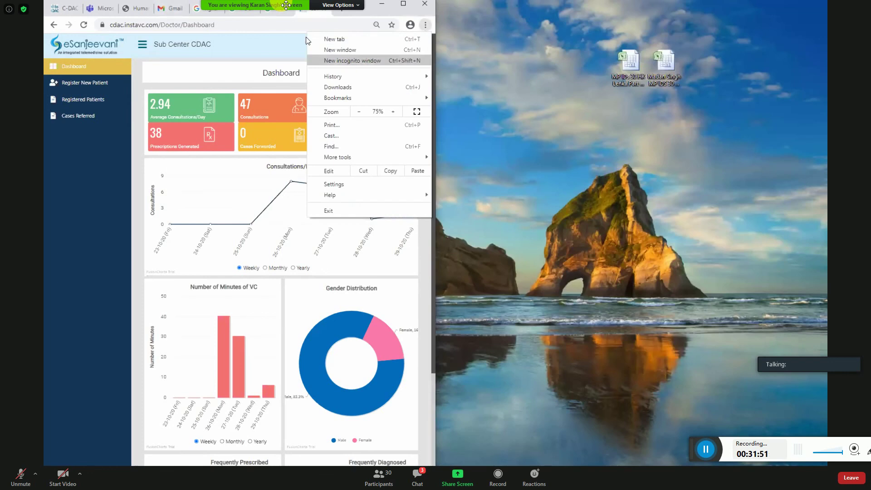
left_click(350, 61)
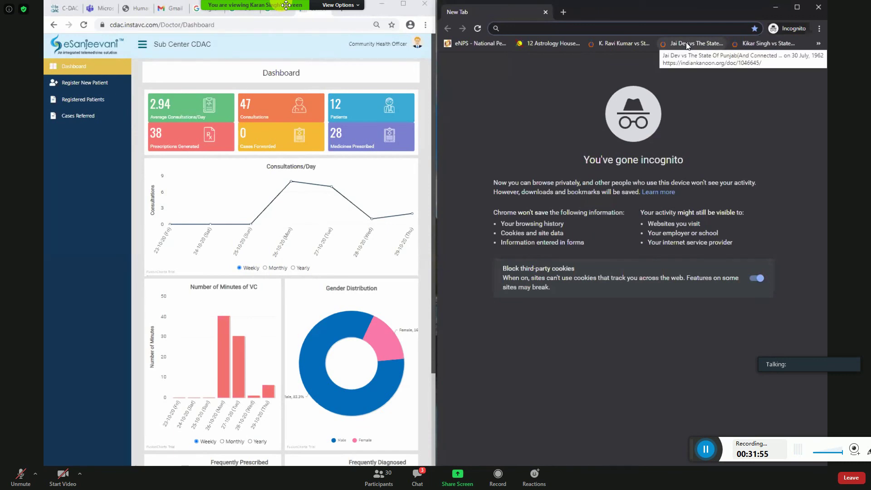
type("cdac.")
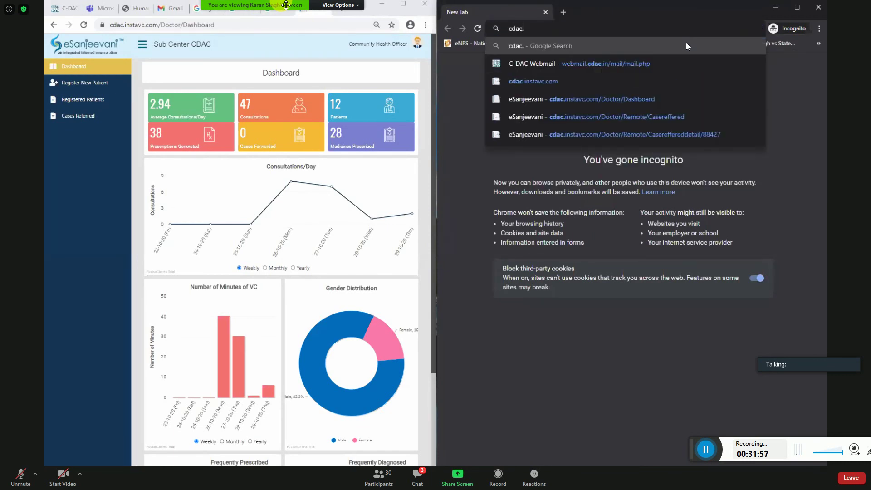
type("instavc")
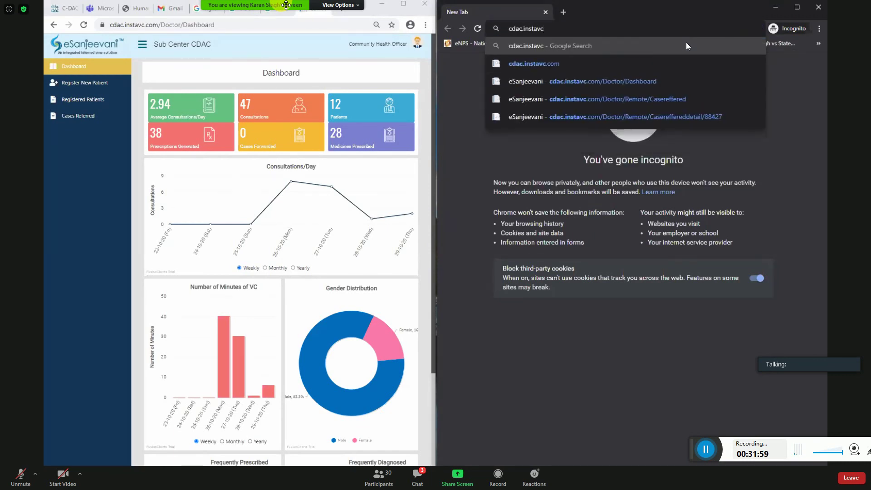
type(".com")
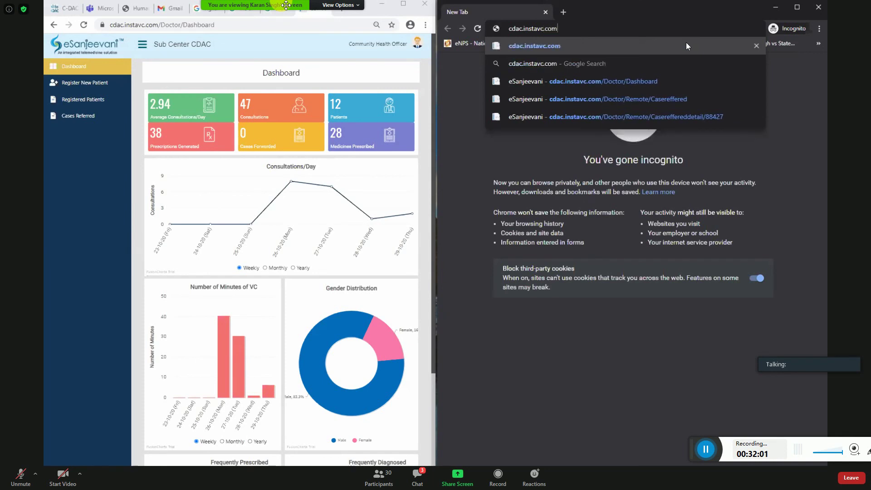
key("Return")
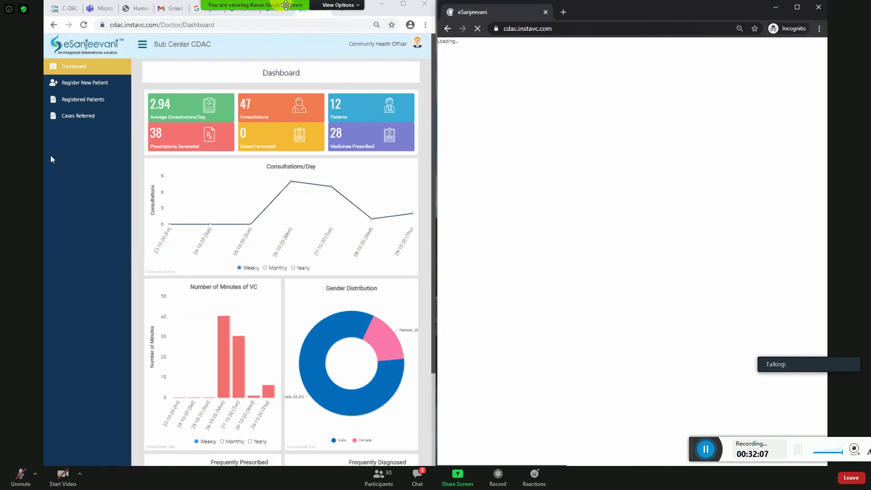
Create a case in the sub center for the second patient in the registered patients list and add Fever as the problem.
left_click(74, 100)
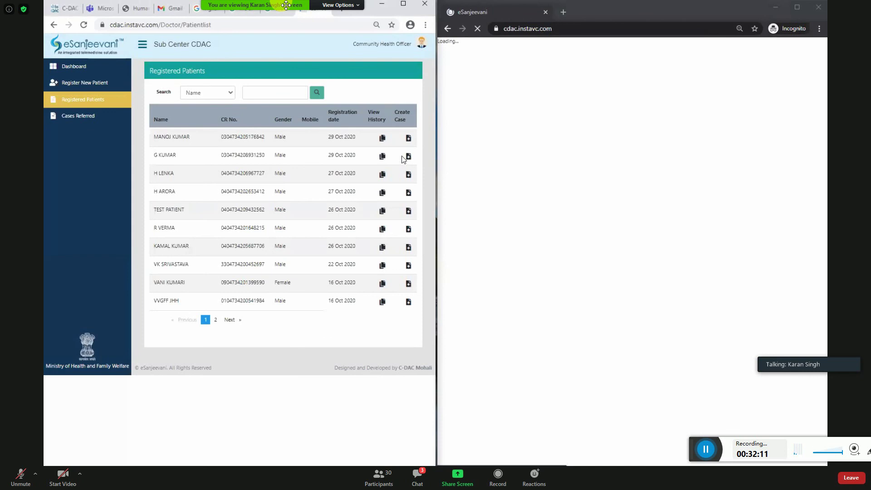
left_click(409, 159)
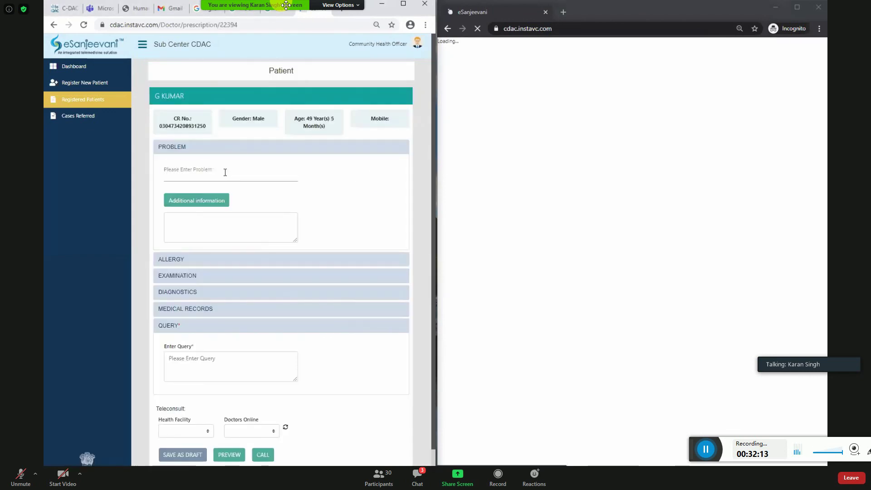
left_click(225, 172)
type("fever")
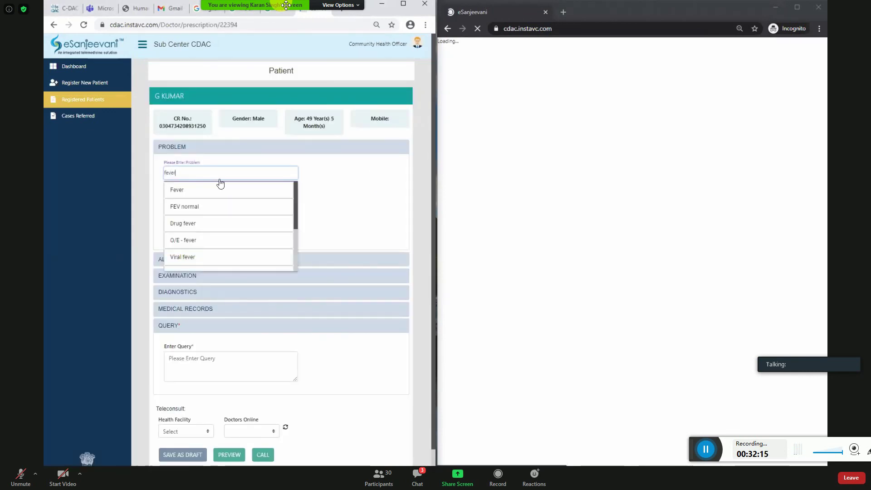
key("Return")
Choose HUB CDAC as the health facility for the teleconsultation and select the hub's cardiology doctor.
scroll(201, 336, "down", 1)
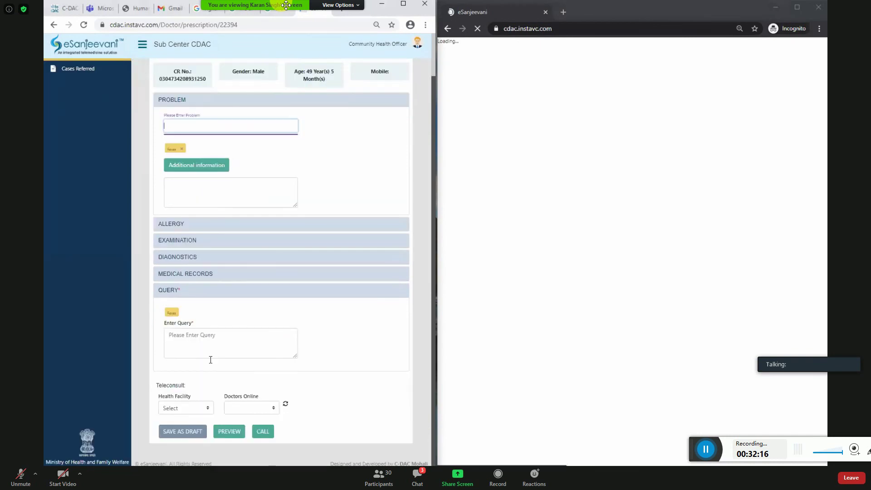
left_click(186, 408)
left_click(181, 425)
left_click(252, 408)
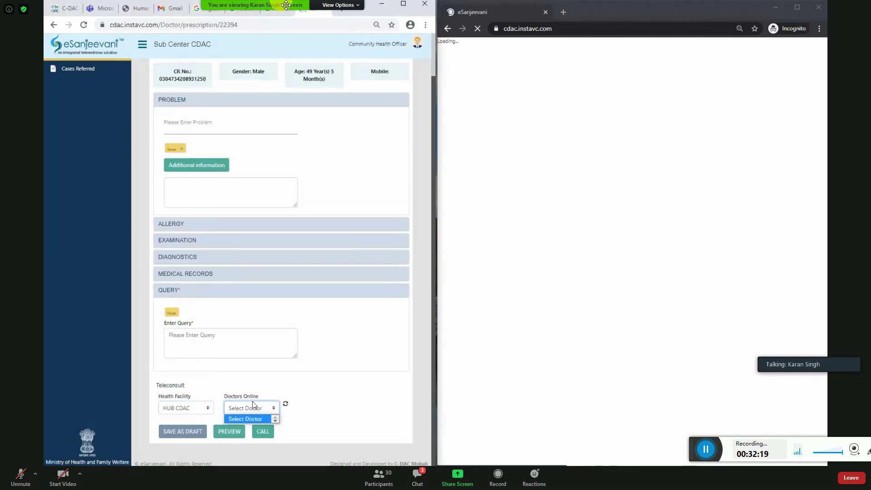
left_click(250, 425)
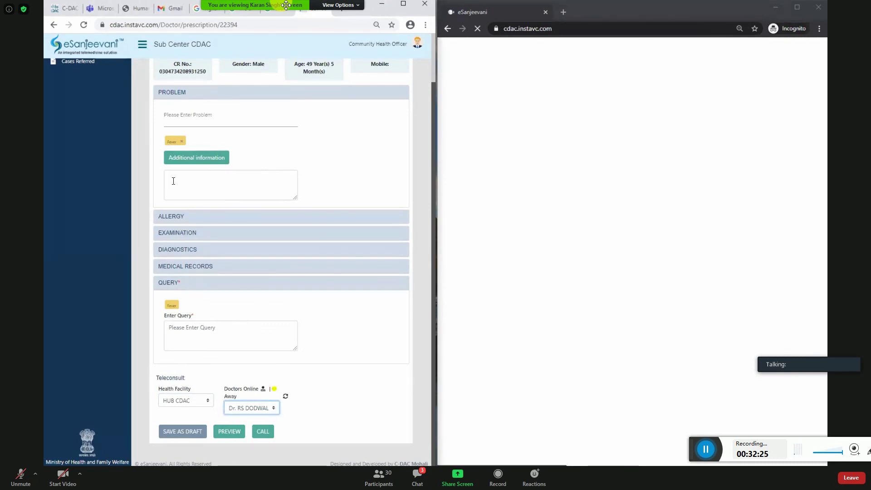
key("ctrl+plus")
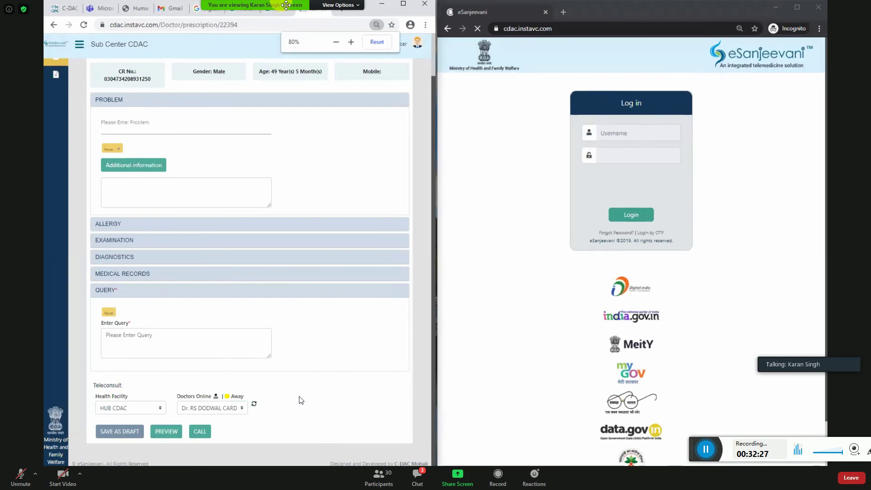
key("ctrl+minus")
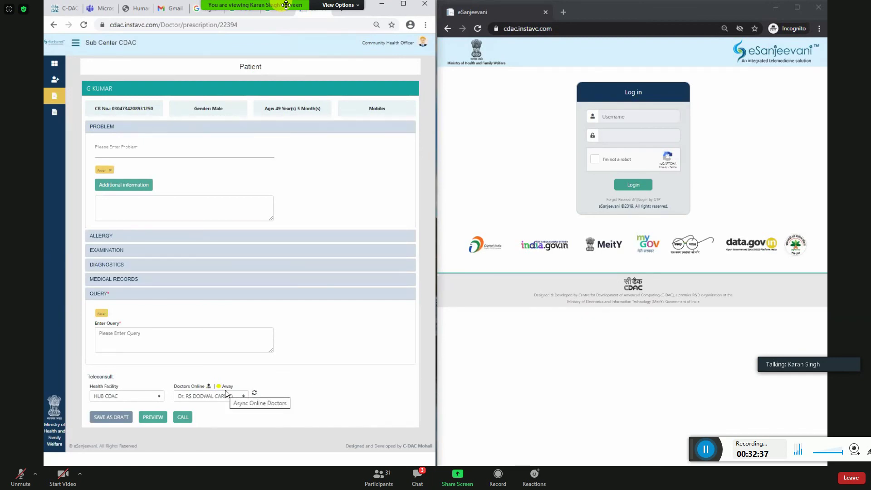
Enter the hub account's username and password in the eSanjeevani login form.
left_click(656, 116)
type("cdac")
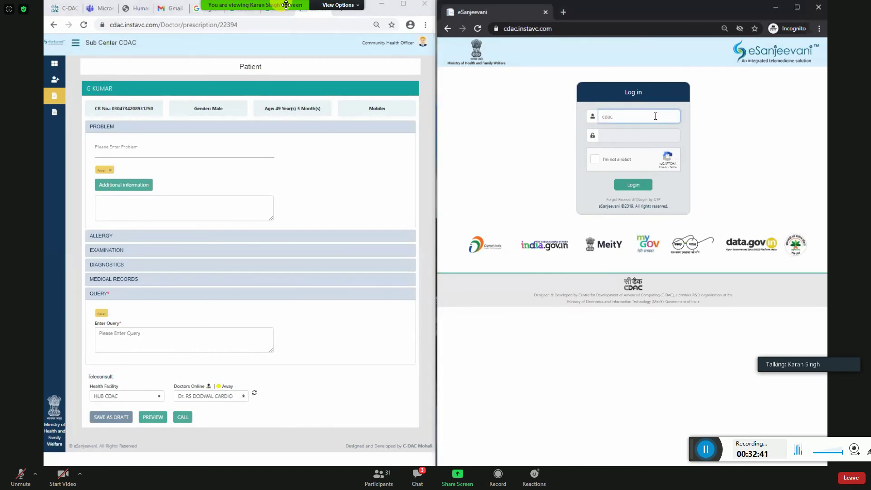
type("hub")
key("Tab")
type("***")
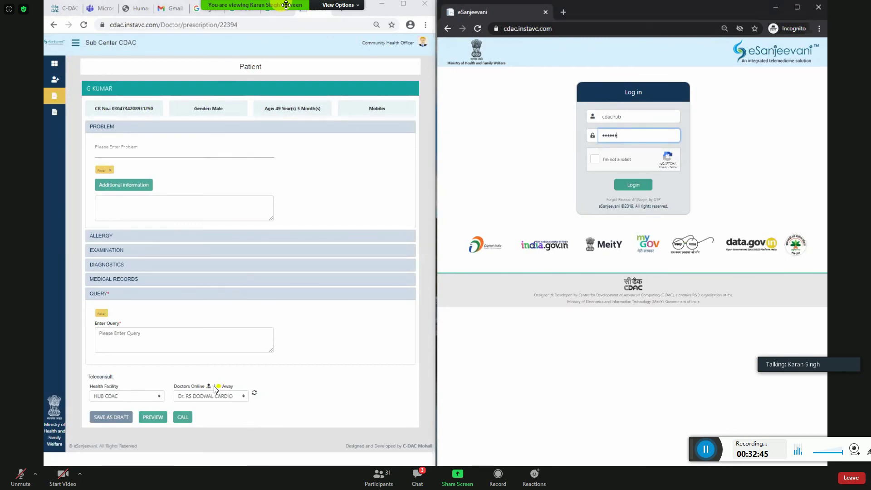
Complete the reCAPTCHA by selecting all images with a bus and log in to the hub account.
left_click(620, 164)
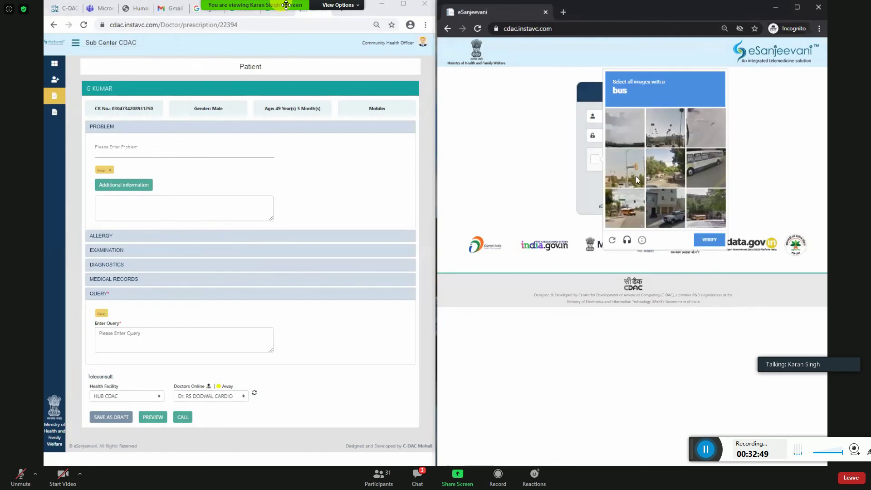
left_click(694, 162)
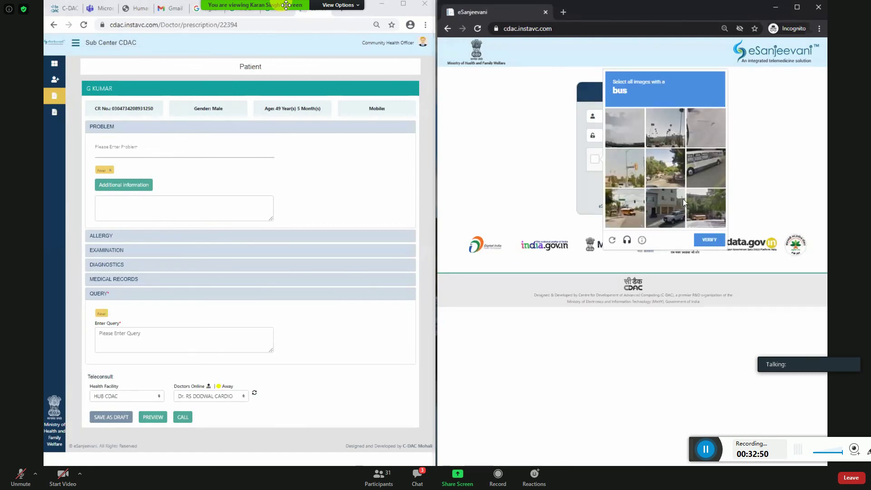
left_click(619, 212)
left_click(706, 209)
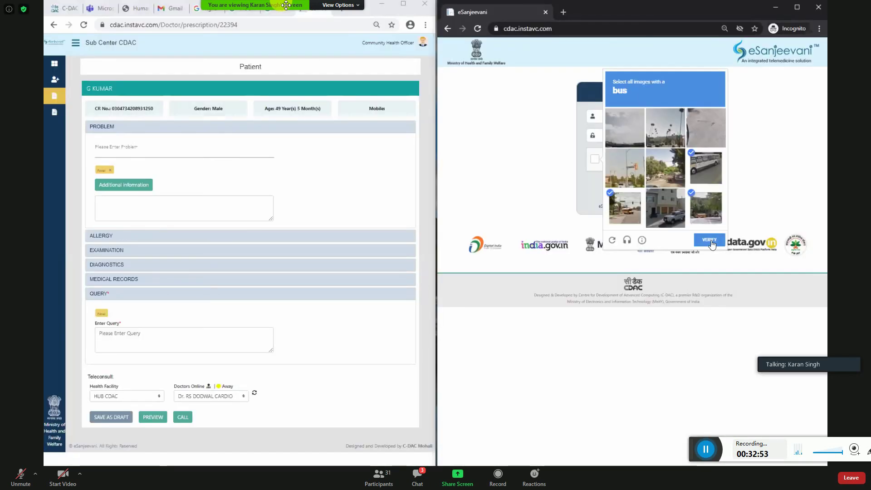
left_click(709, 240)
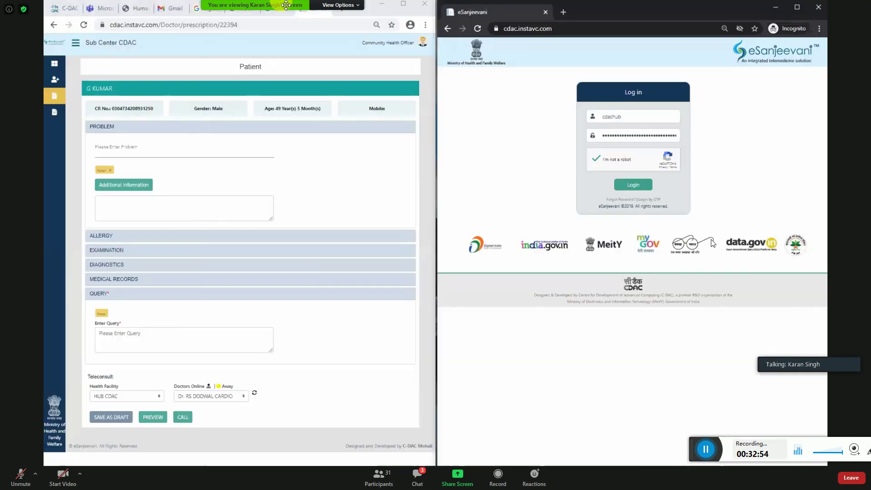
left_click(634, 185)
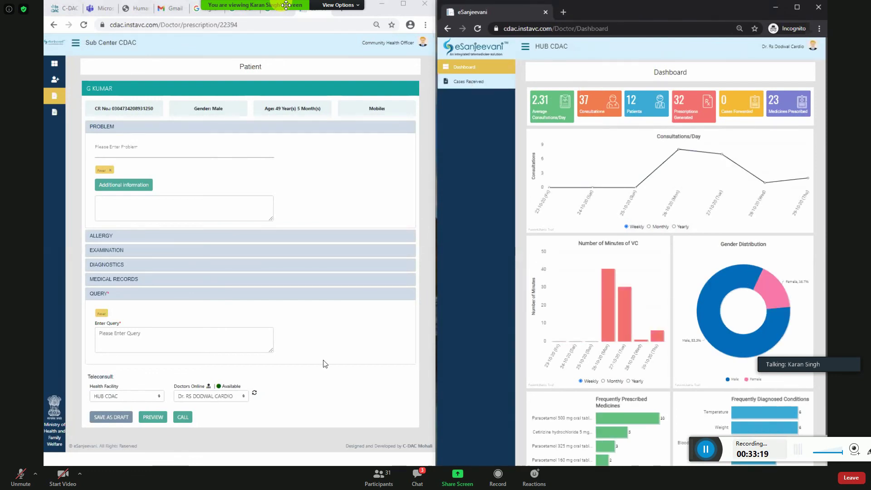
Enter "please guide" as the case query and call the selected hub doctor.
left_click(182, 417)
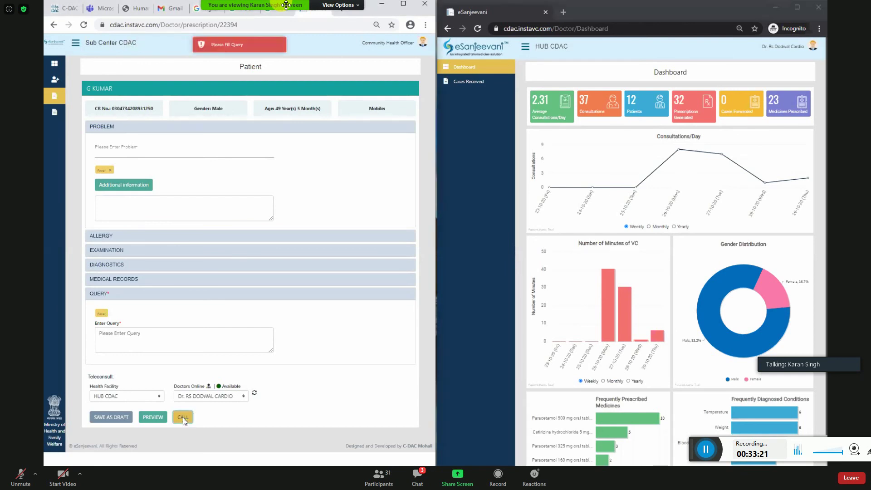
left_click(159, 336)
type("please guide")
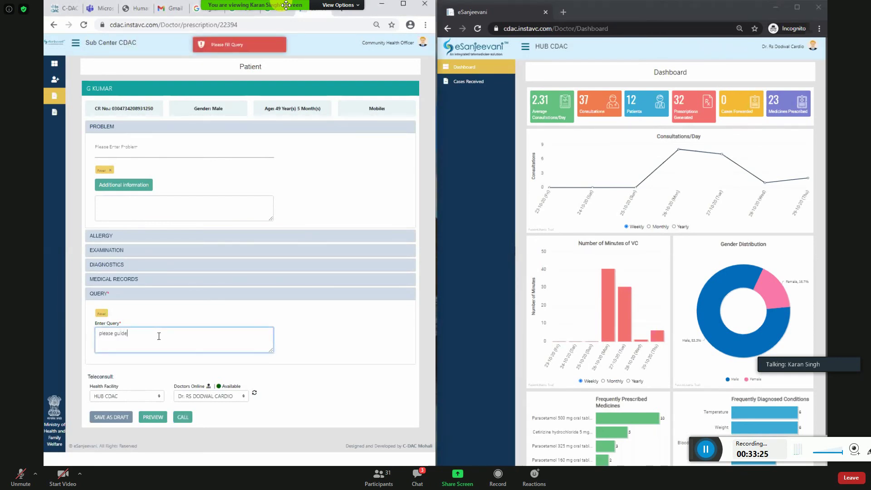
left_click(183, 417)
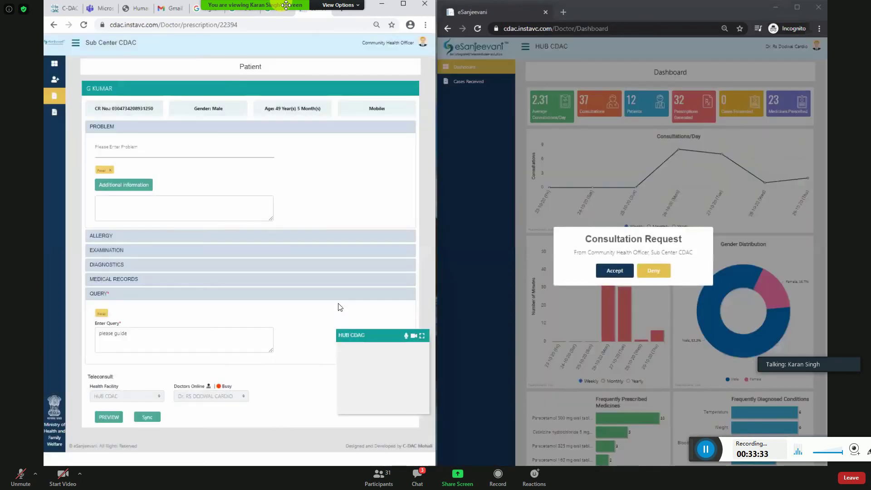
Accept the consultation request in the hub account with microphone and camera access allowed, and mute the microphone on both sides of the call.
left_click(613, 272)
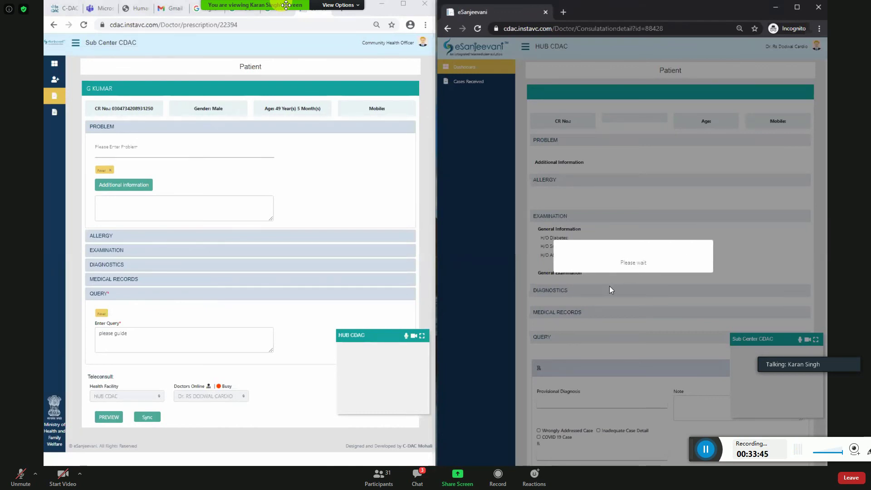
scroll(607, 287, "down", 5)
scroll(607, 288, "down", 1)
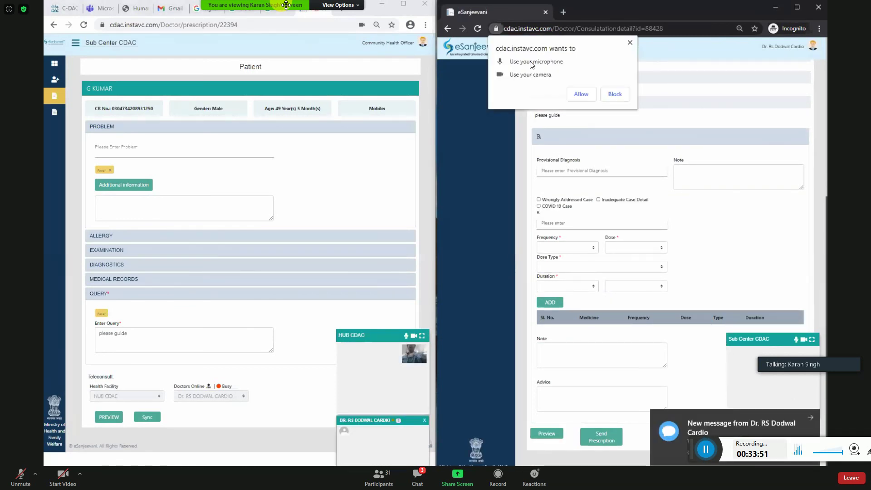
left_click(582, 94)
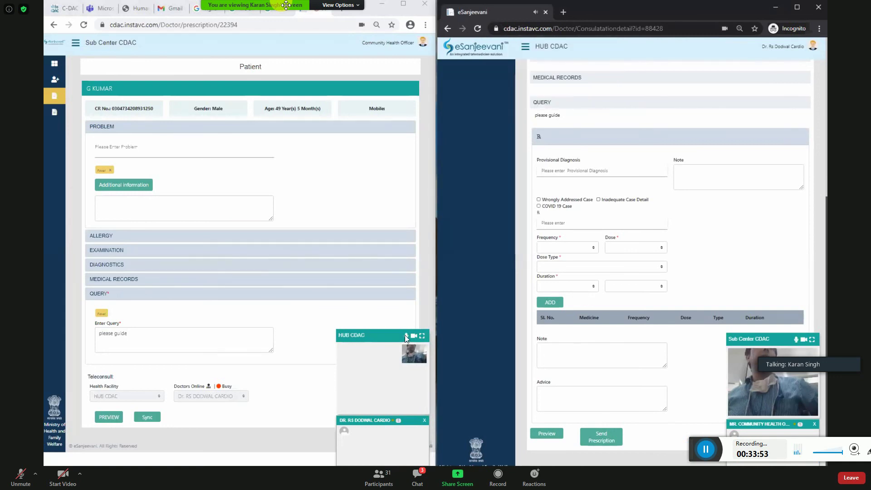
left_click(406, 335)
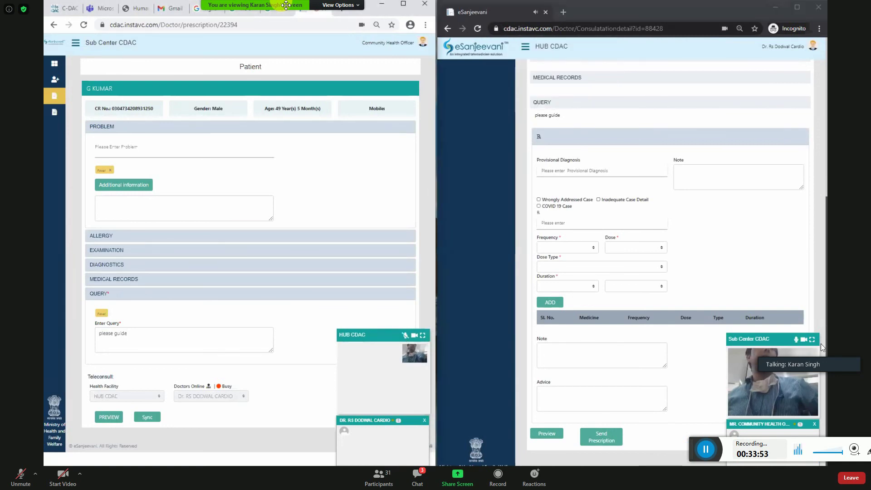
left_click(796, 340)
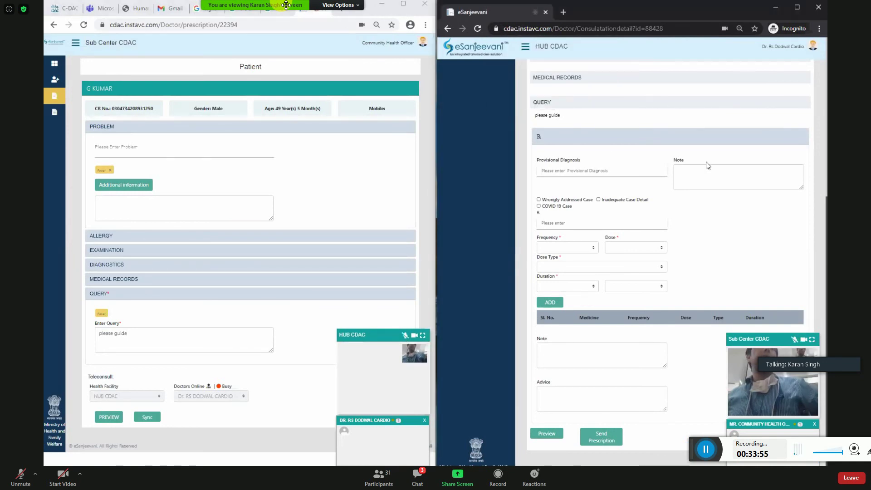
Enter "rest" as the advice in the hub doctor's prescription form.
left_click(547, 434)
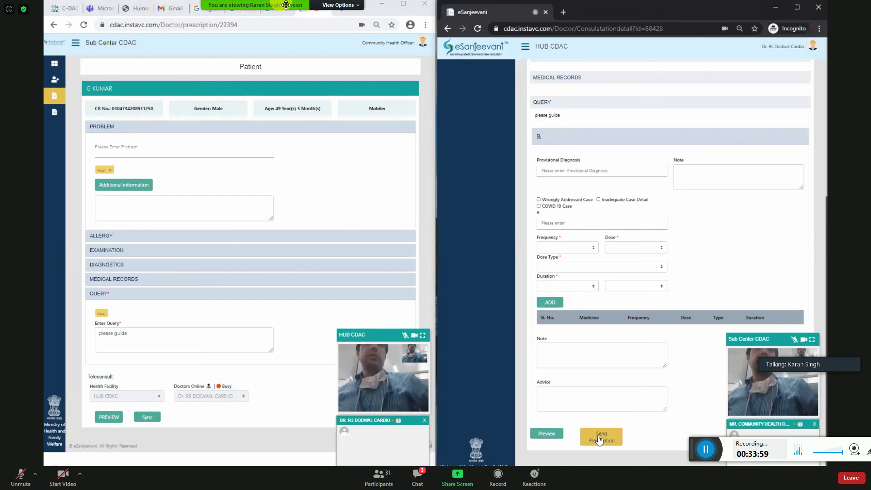
left_click(563, 394)
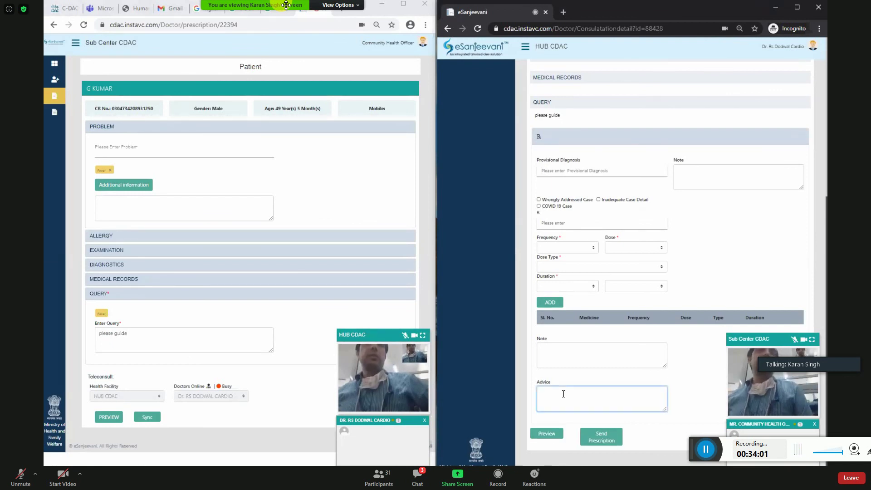
type("rest")
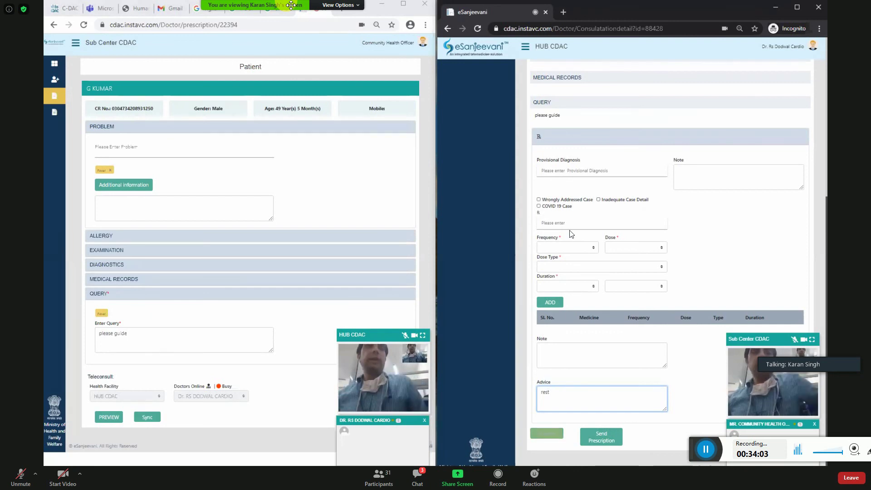
Choose Paracetamol 325 mg oral tablet as the medicine with frequency BD and dose 1/2.
left_click(571, 219)
type("para")
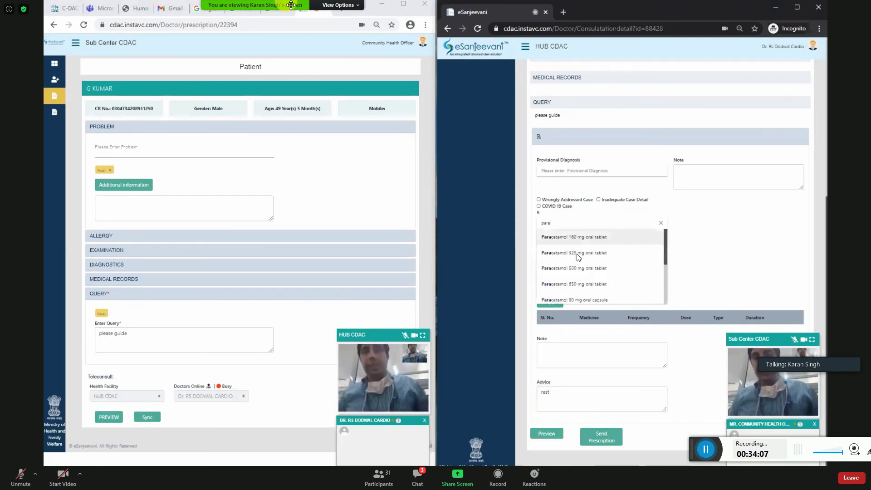
left_click(575, 254)
left_click(567, 248)
left_click(545, 265)
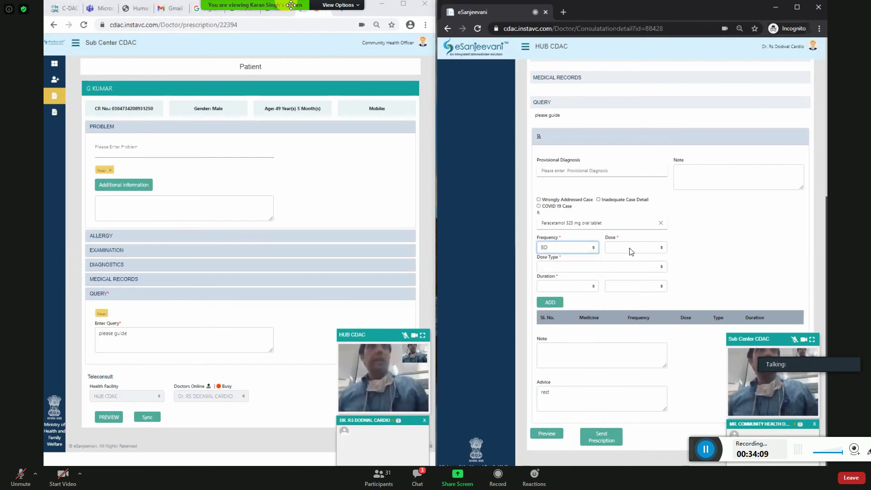
left_click(631, 250)
left_click(618, 261)
Enter "fever" in the note beside the provisional diagnosis.
left_click(703, 177)
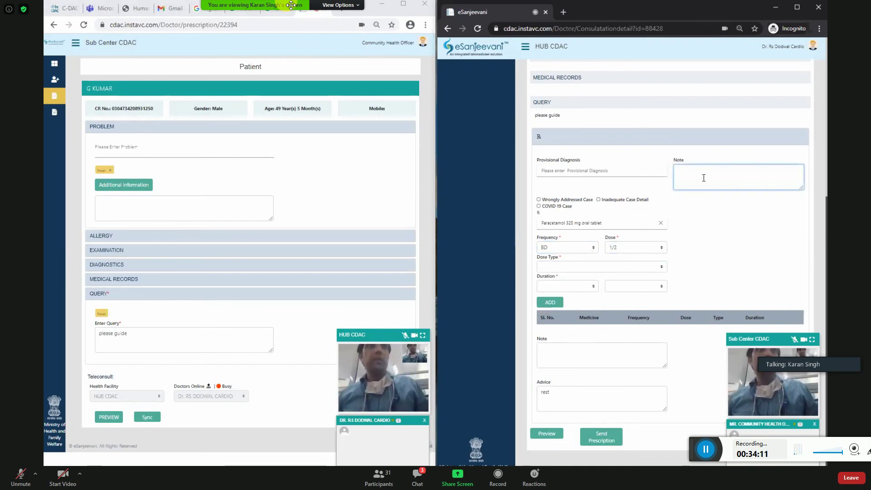
type("fever")
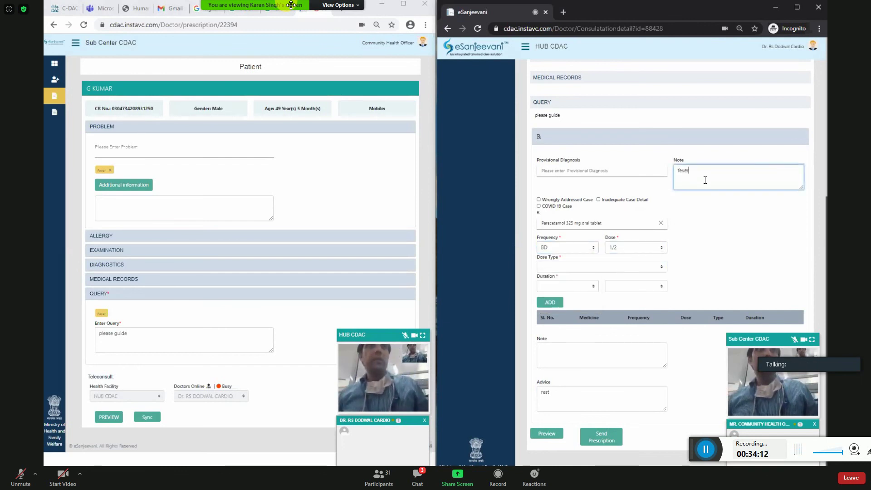
key("Tab")
Set the paracetamol's dose type to tablet(s)/capsule(s) and duration to 4 Days, and add it to the prescription.
left_click(567, 266)
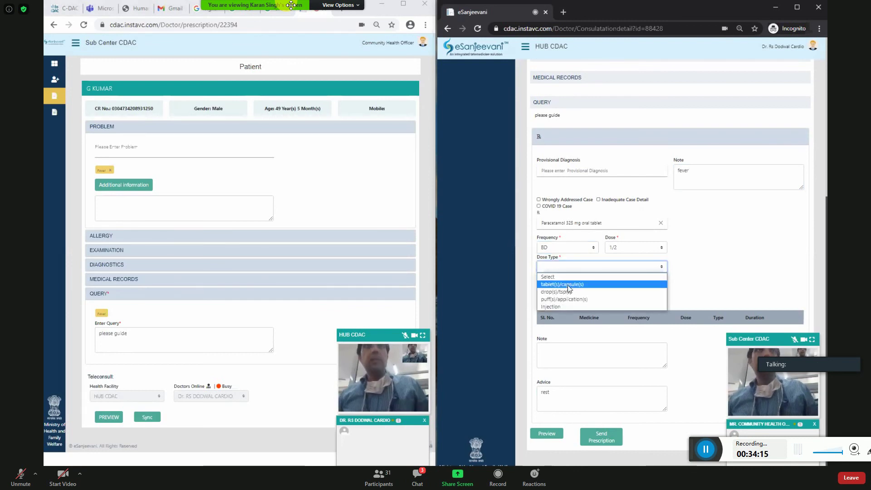
left_click(595, 282)
left_click(593, 286)
left_click(543, 325)
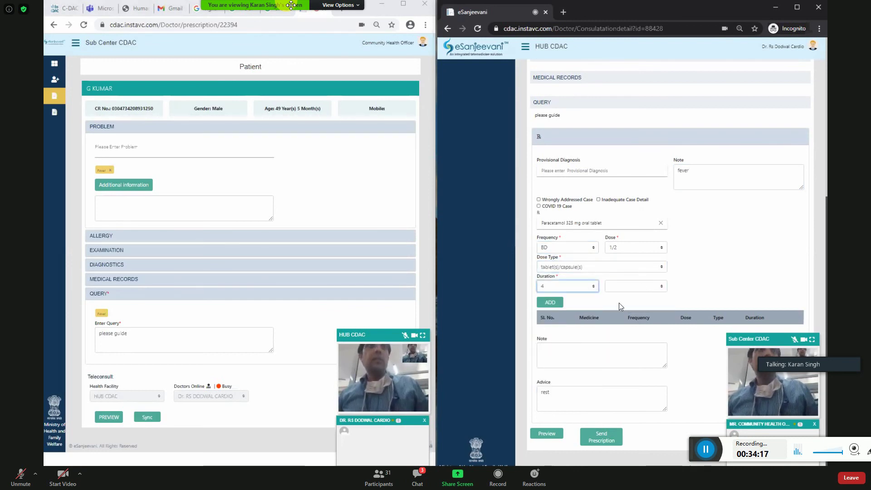
left_click(622, 287)
left_click(620, 304)
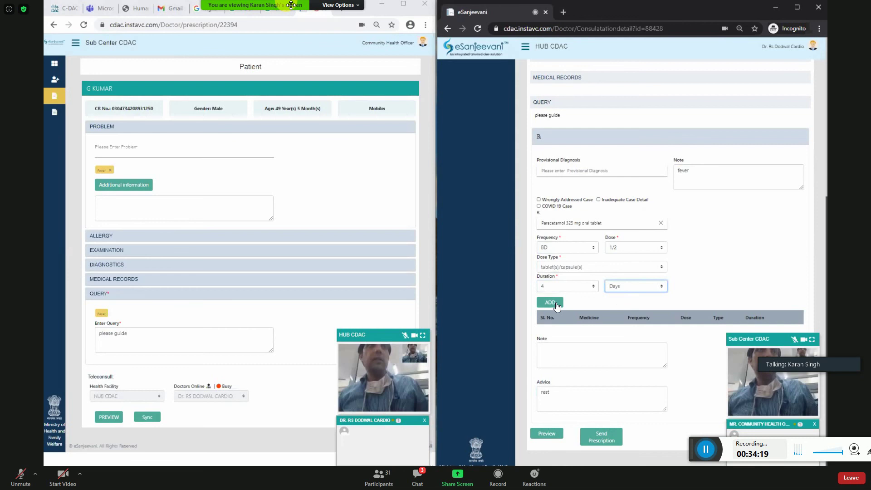
key("Tab")
key("Return")
Choose Cetirizine hydrochloride 5 mg oral tablet as the second medicine with frequency HS, dose 1 and type tablet(s)/capsule(s).
left_click(568, 248)
left_click(578, 222)
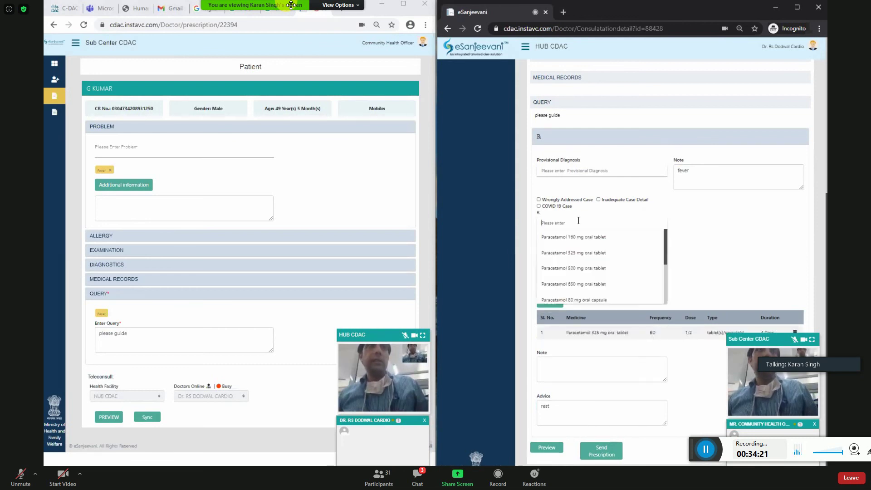
type("ceti")
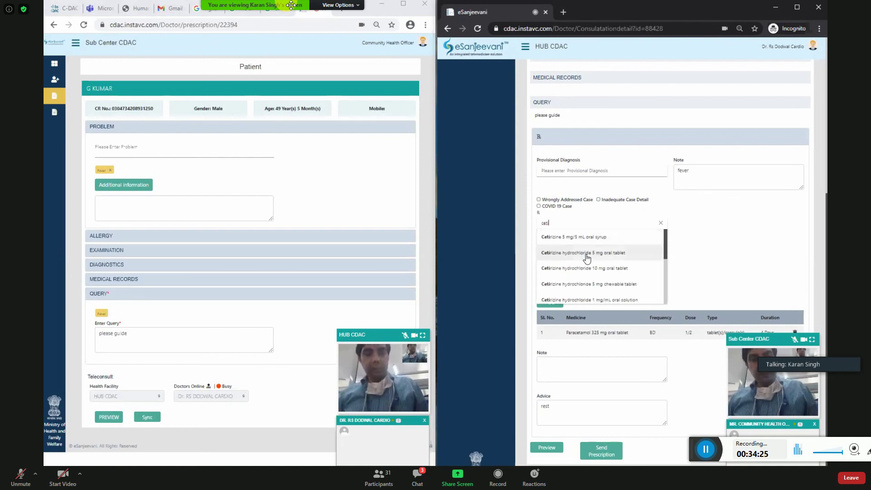
left_click(586, 255)
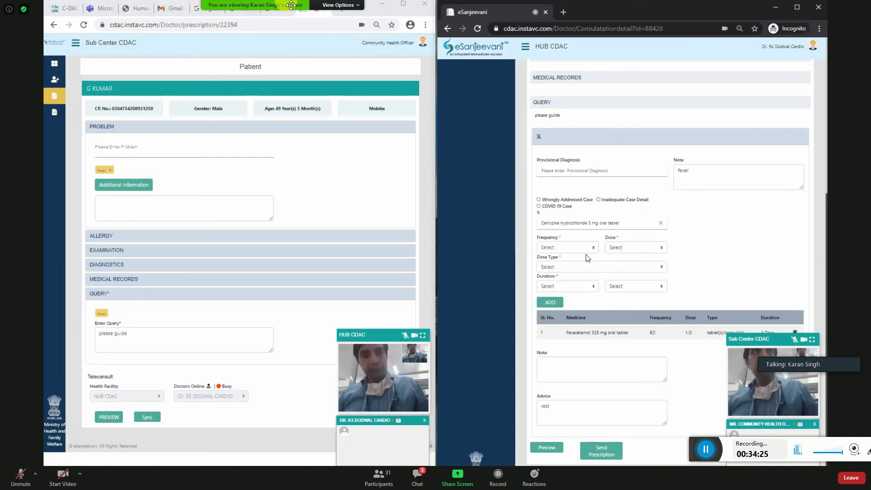
left_click(567, 249)
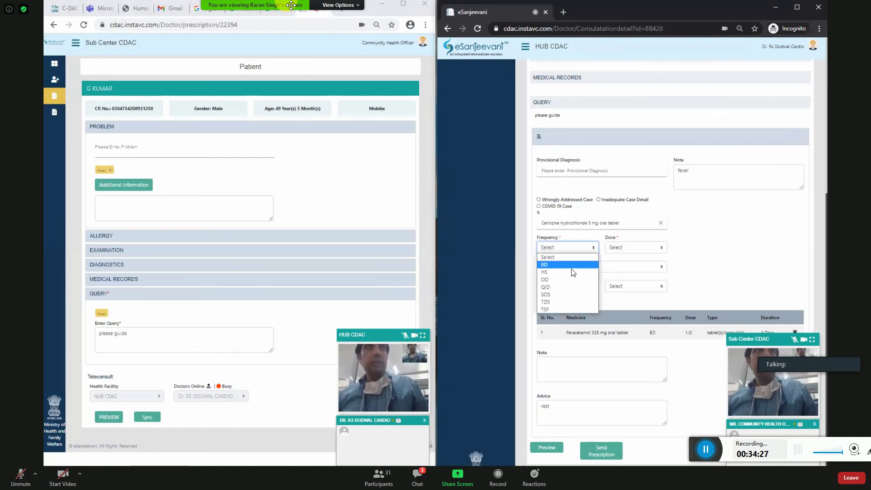
left_click(573, 272)
left_click(636, 247)
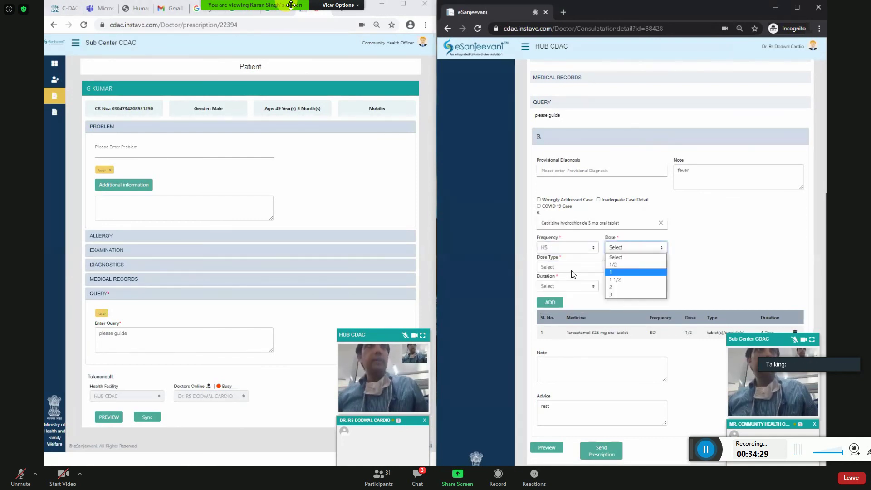
left_click(571, 268)
left_click(574, 285)
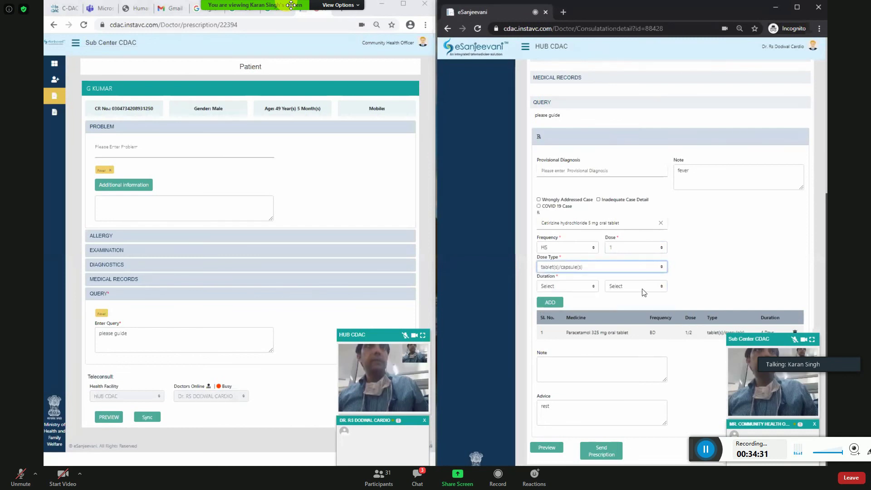
Set the cetirizine's duration to 2 Days and add it to the prescription.
key("Tab")
key("2")
left_click(635, 286)
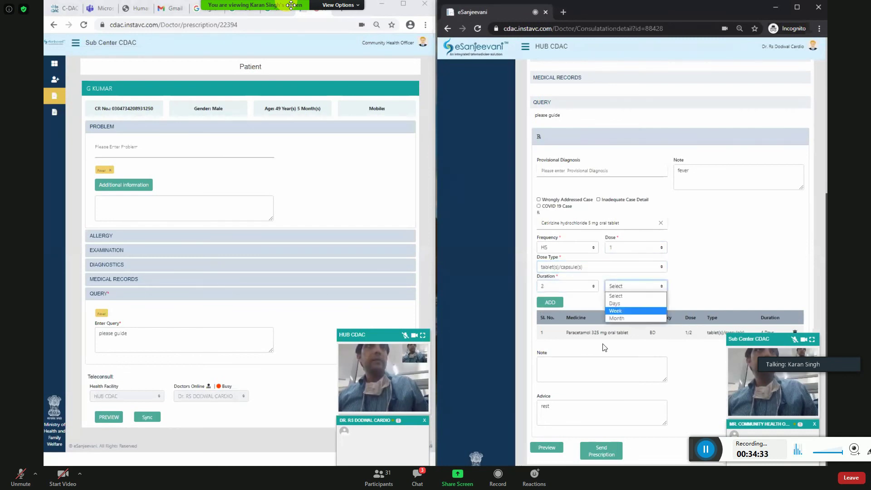
left_click(621, 301)
key("Tab")
key("Return")
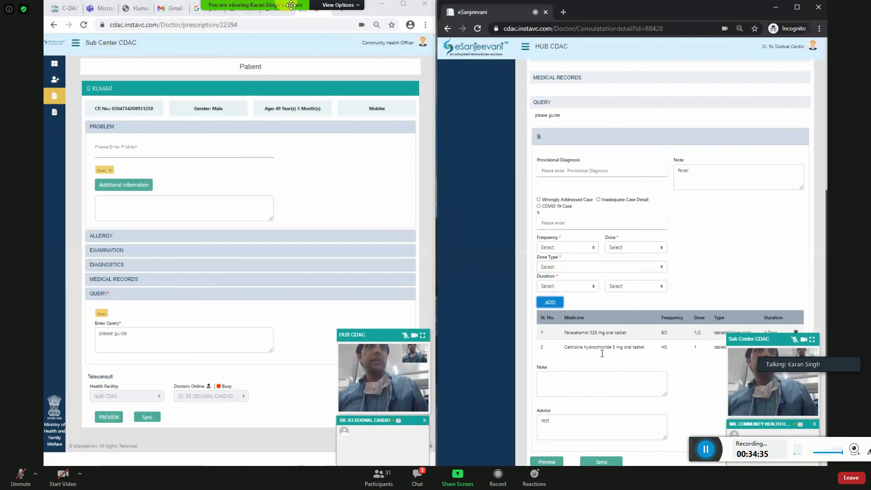
Preview the completed prescription, close the preview and send the prescription to the sub center.
scroll(572, 340, "down", 1)
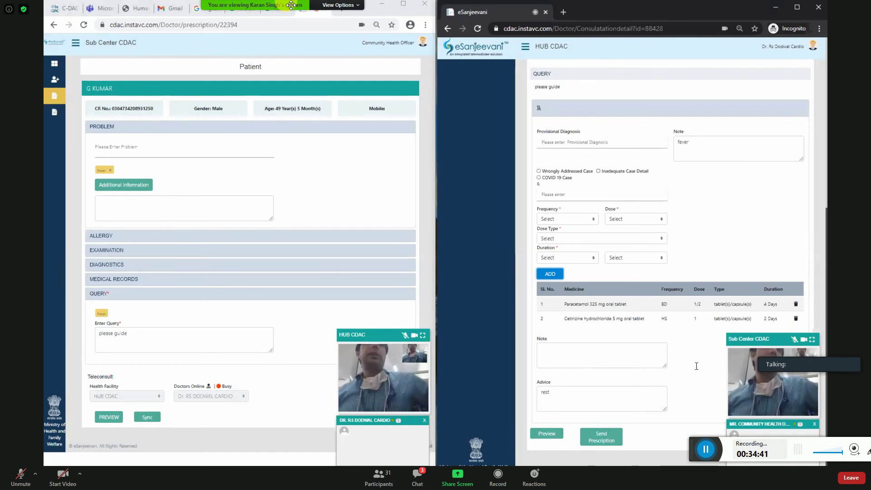
left_click(555, 432)
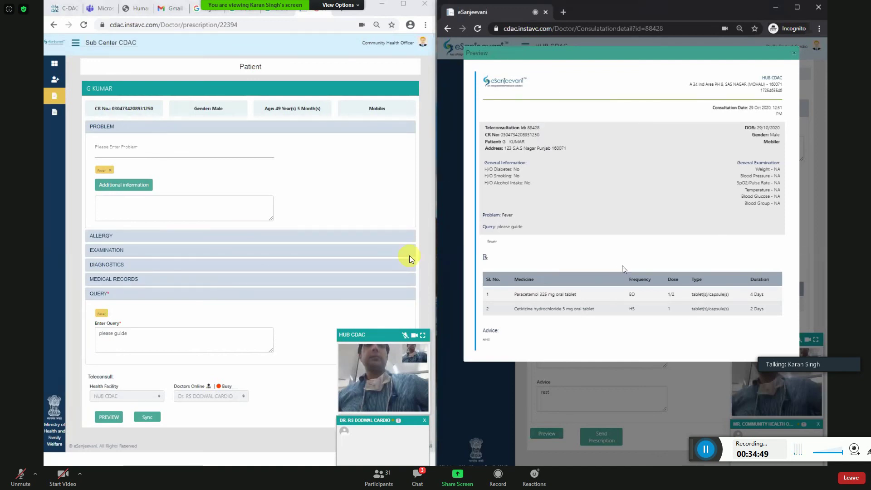
key("Escape")
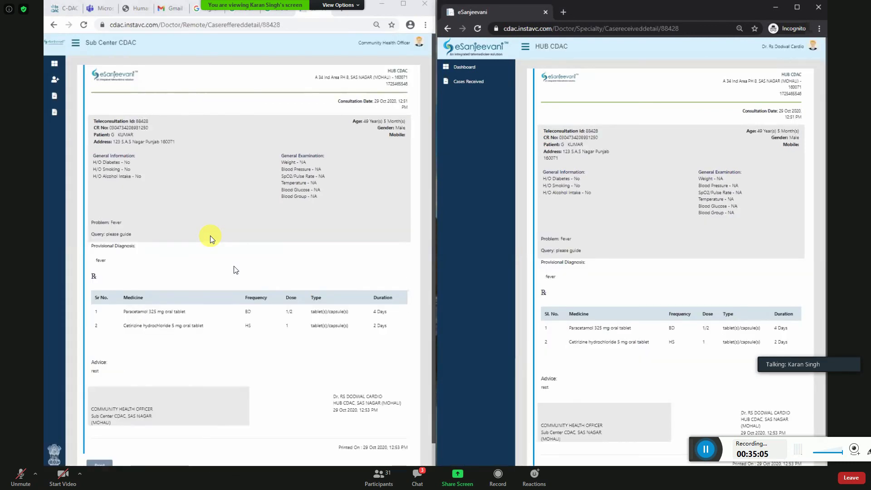
Open the registered patients list in the sub center account.
left_click(54, 97)
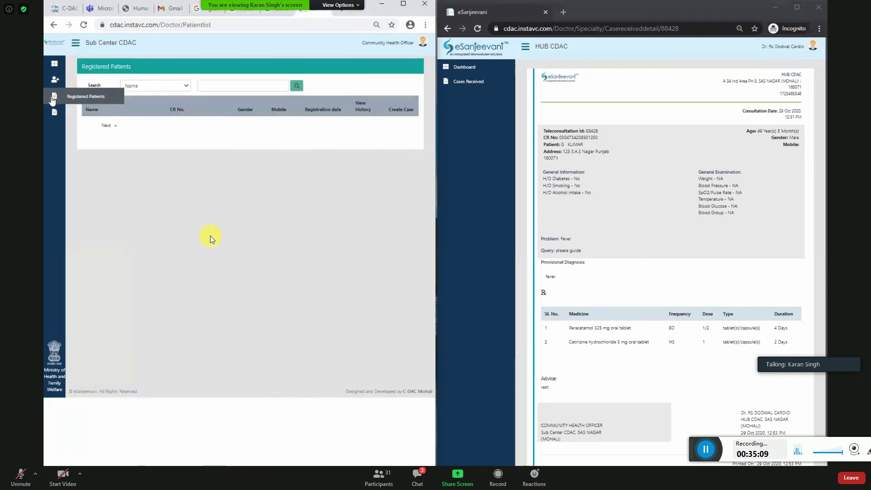